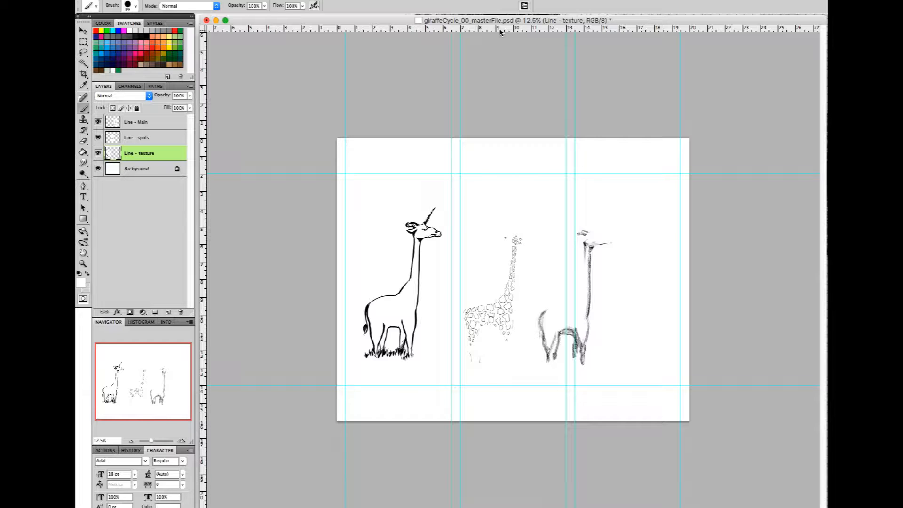
- Fill the entire Background layer with medium gray so the edges of the scanned drawings stand out
left_click(150, 170)
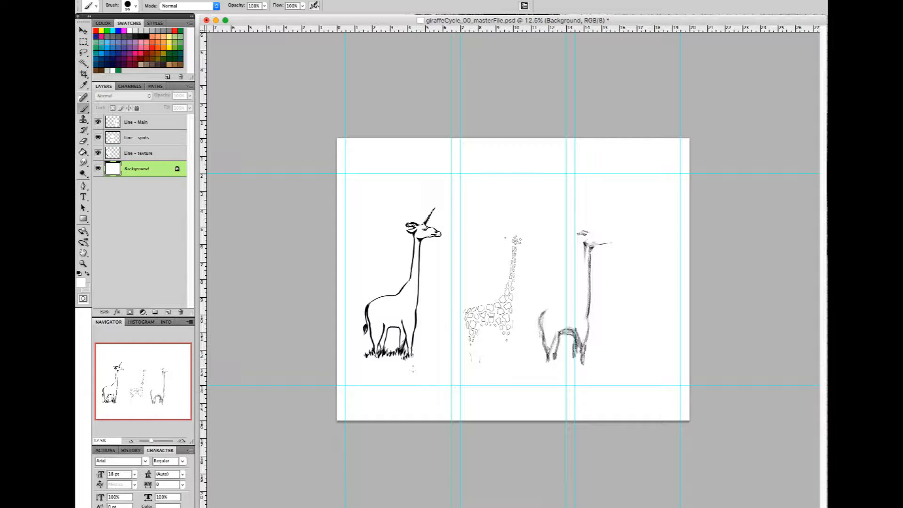
left_click(167, 31)
key("super+a")
key("alt+BackSpace")
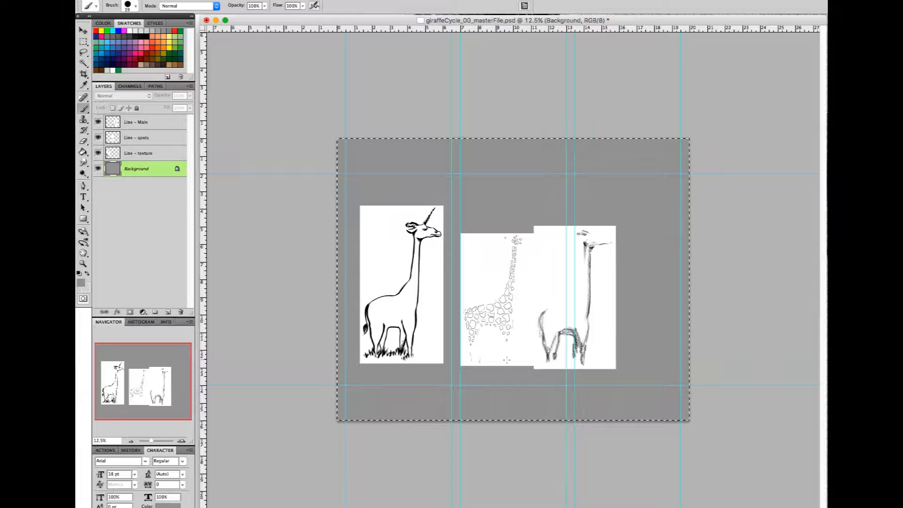
- Move the shaded texture drawing into the third guide column and center the spots drawing in the middle column, leaving nothing selected
left_click(164, 124)
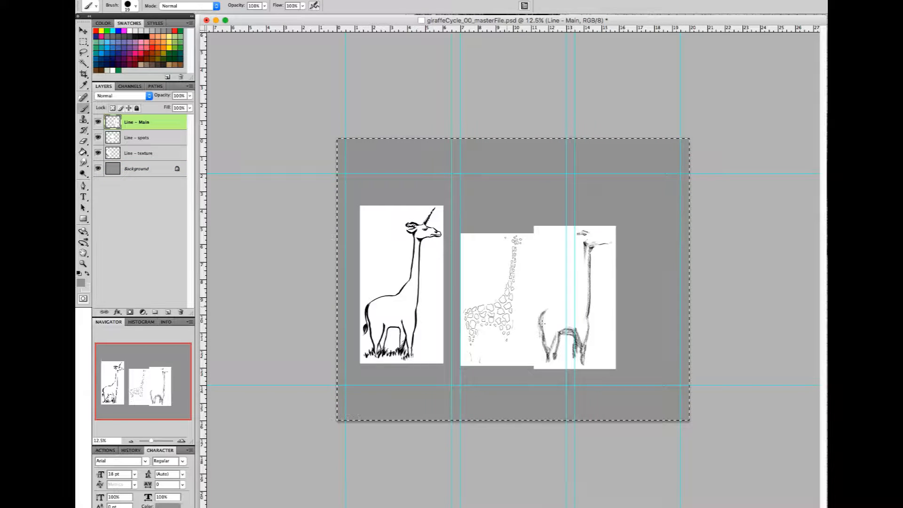
key("v")
left_click_drag(418, 337, 420, 333)
left_click_drag(606, 319, 651, 303)
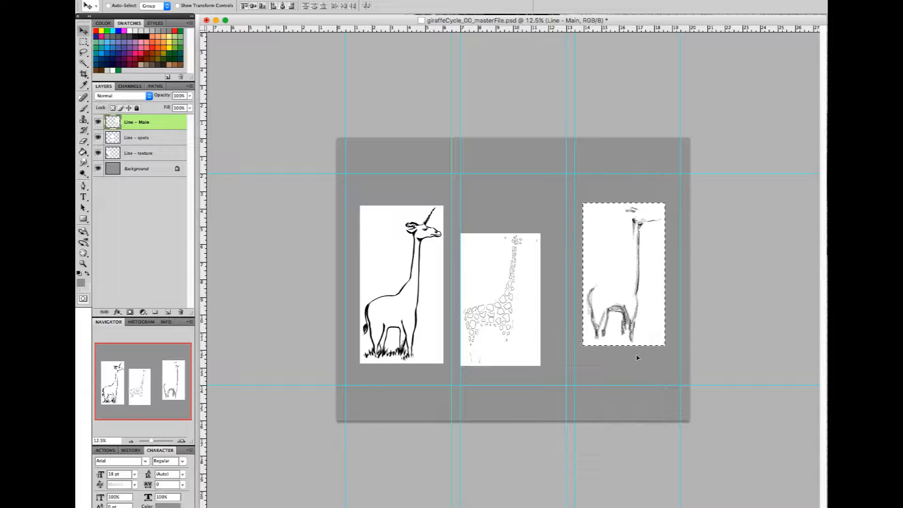
left_click(169, 139)
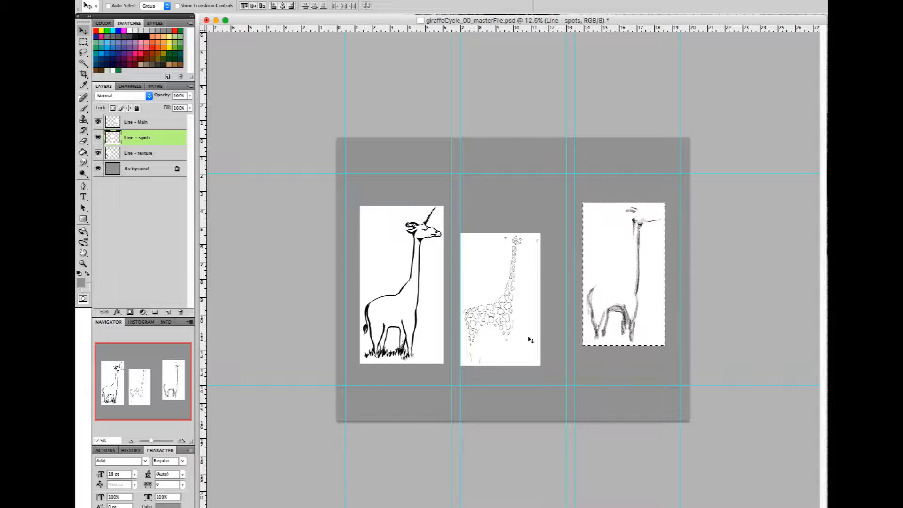
left_click_drag(528, 338, 528, 324)
key("super+d")
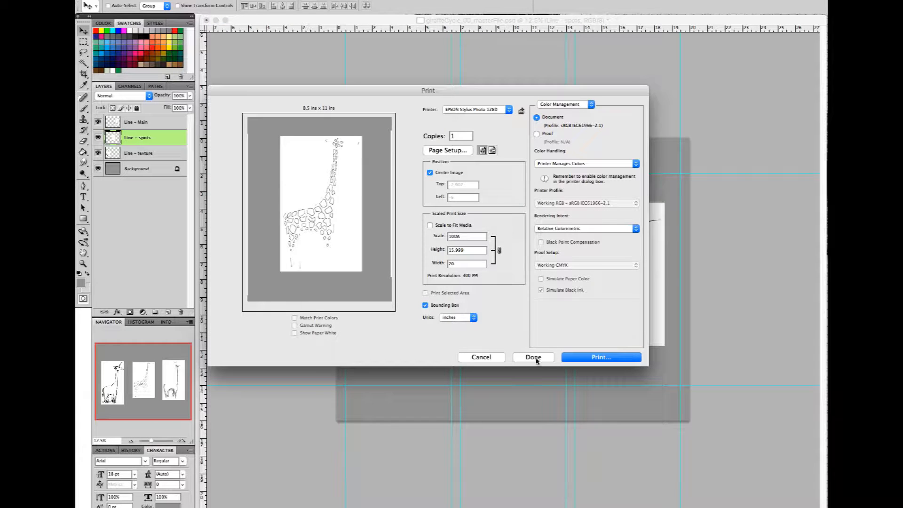
left_click(489, 358)
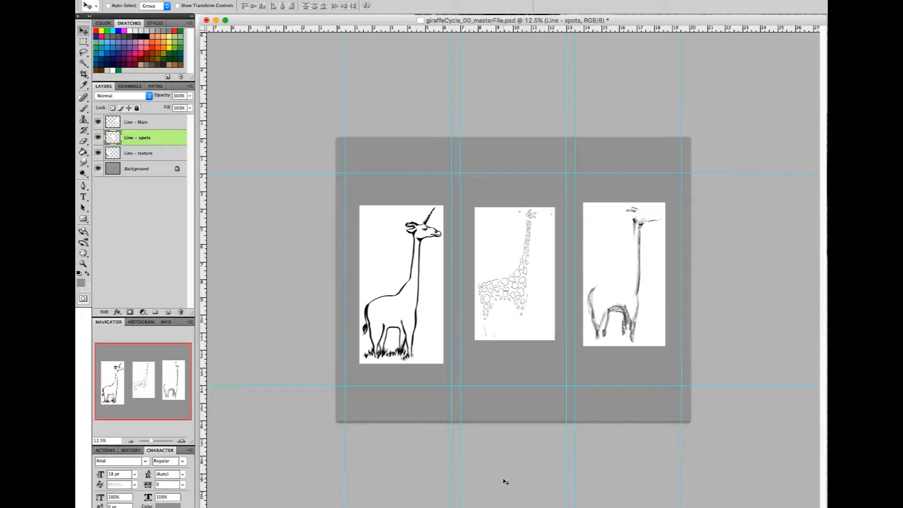
- Examine the line quality of the spots drawing up close
key("super+equal")
key("super+equal")
key("super+equal")
key("super+equal")
key("super+equal")
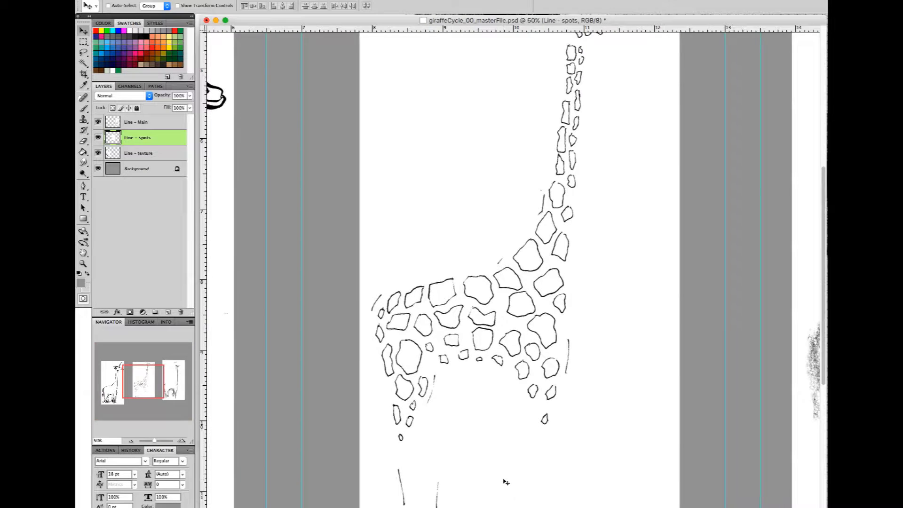
key("super+equal")
key("super+equal")
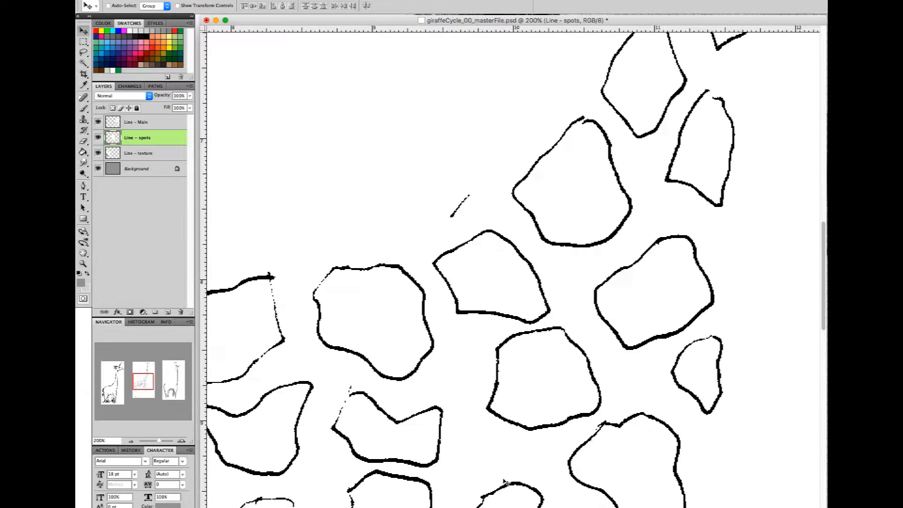
key("super+minus")
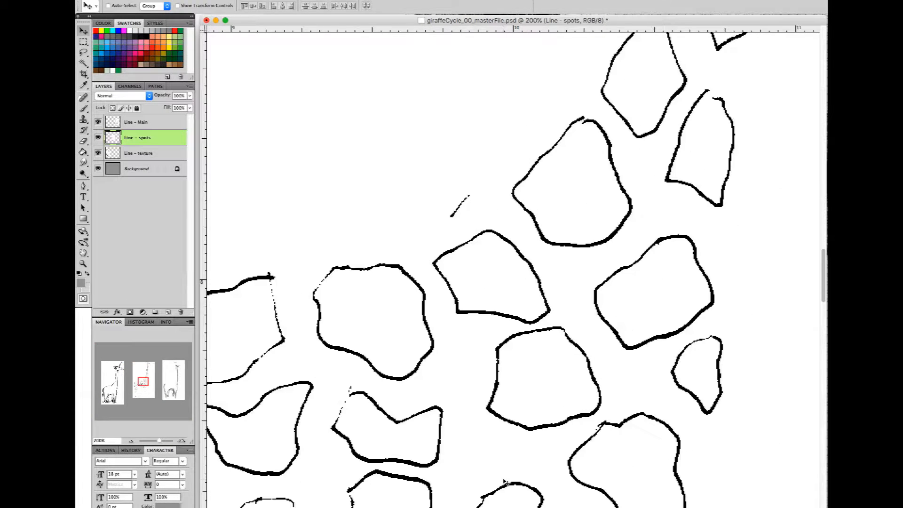
key("super+equal")
key("super+minus")
key("super+minus")
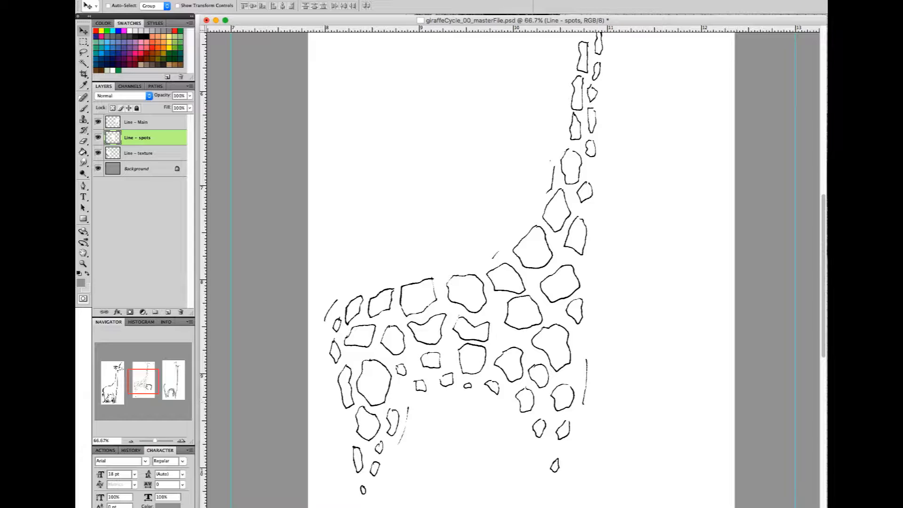
- Examine the neck and body outlines of the main giraffe drawing up close
left_click_drag(137, 387, 114, 387)
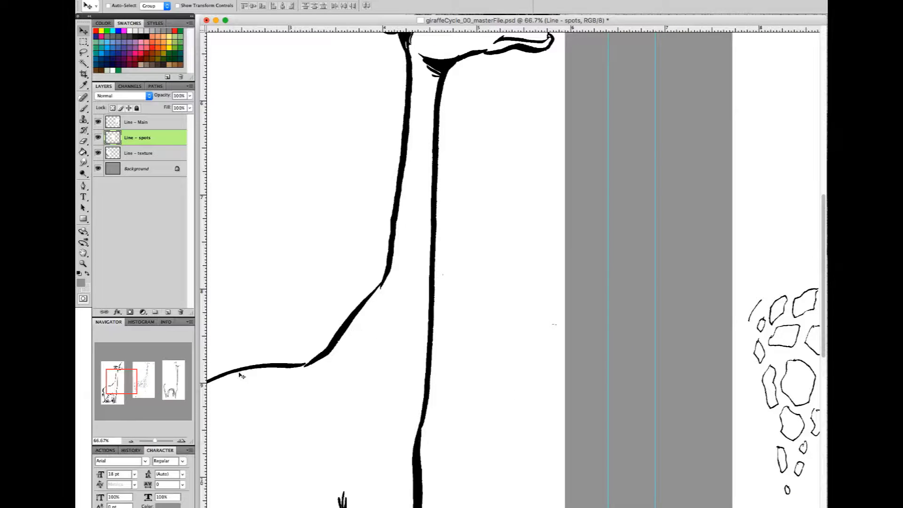
left_click_drag(415, 246, 493, 252)
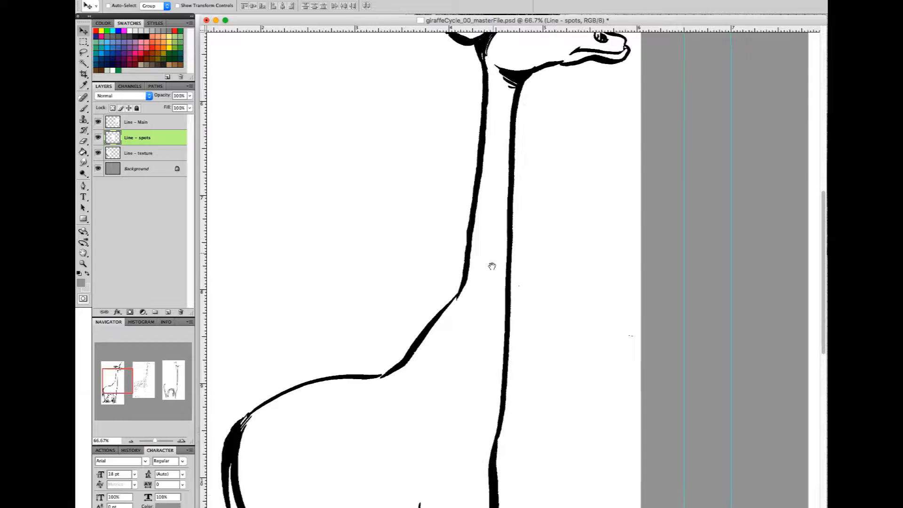
key("super+equal")
key("super+equal")
key("super+equal")
key("super+equal")
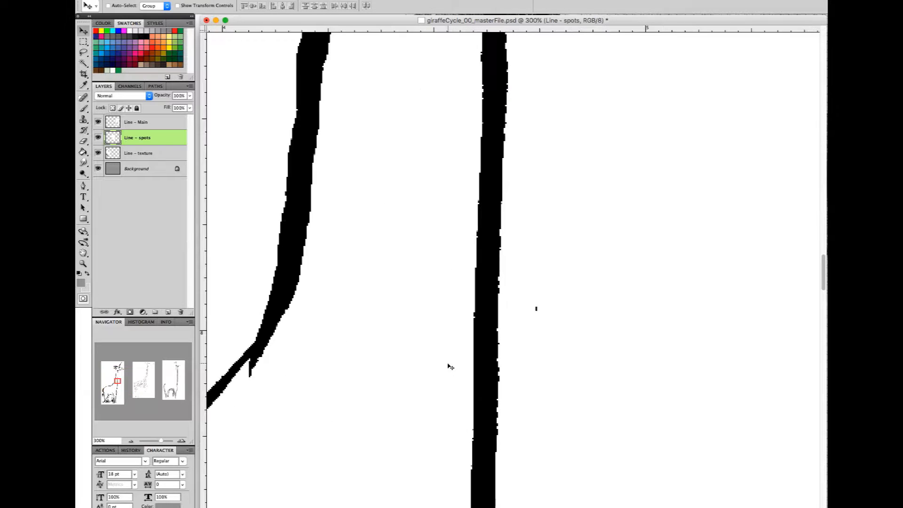
key("super+minus")
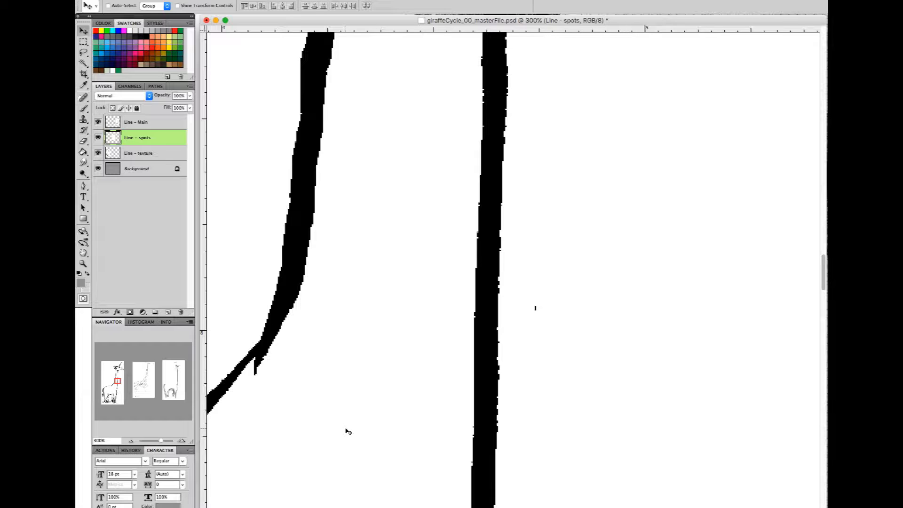
key("super+minus")
key("super+minus")
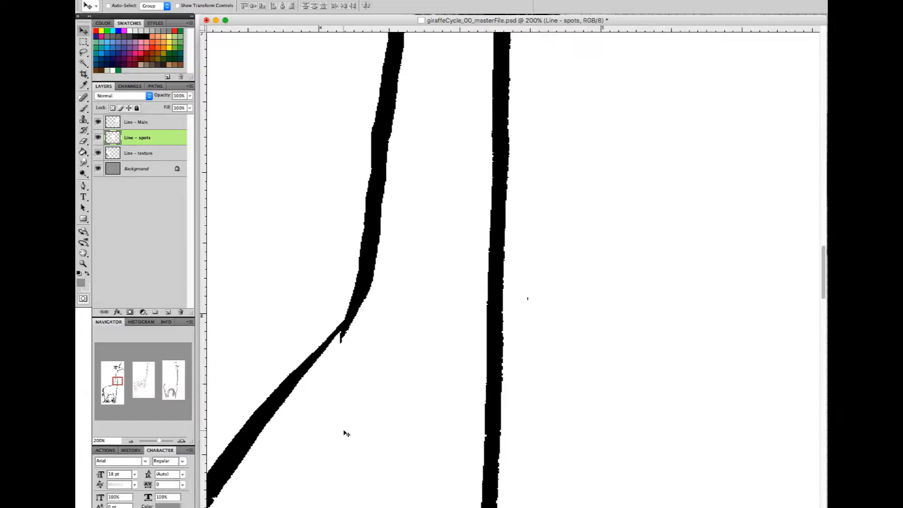
key("super+minus")
key("super+minus")
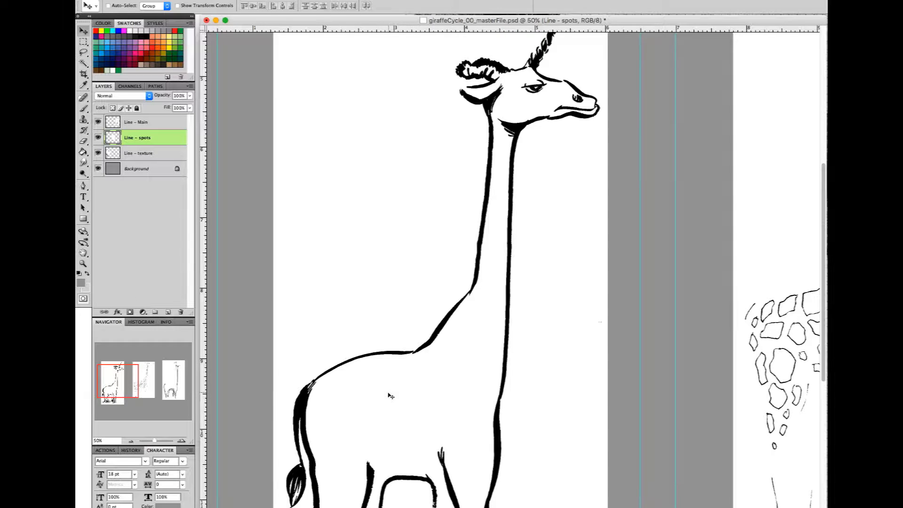
- Examine the grain and gray tones of the texture drawing's neck shading up close
key("super+minus")
left_click_drag(676, 327, 569, 334)
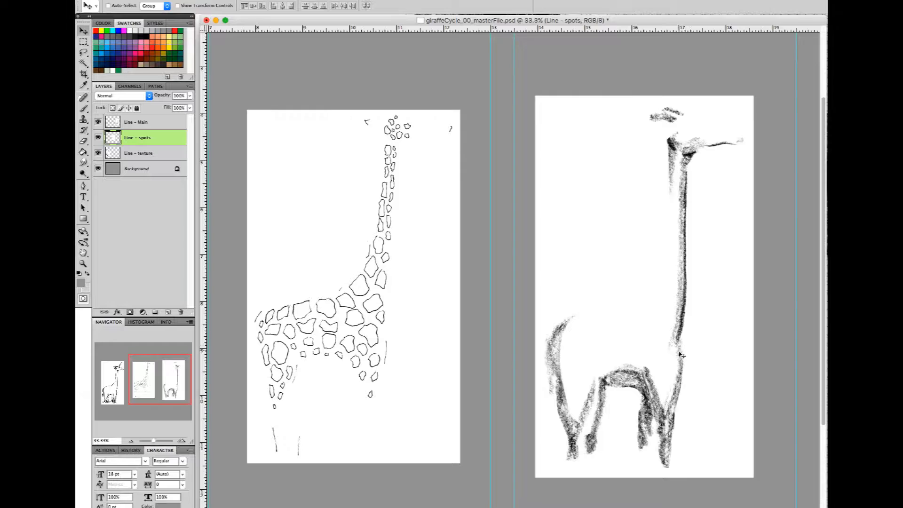
key("super+plus")
key("super+plus")
key("super+plus")
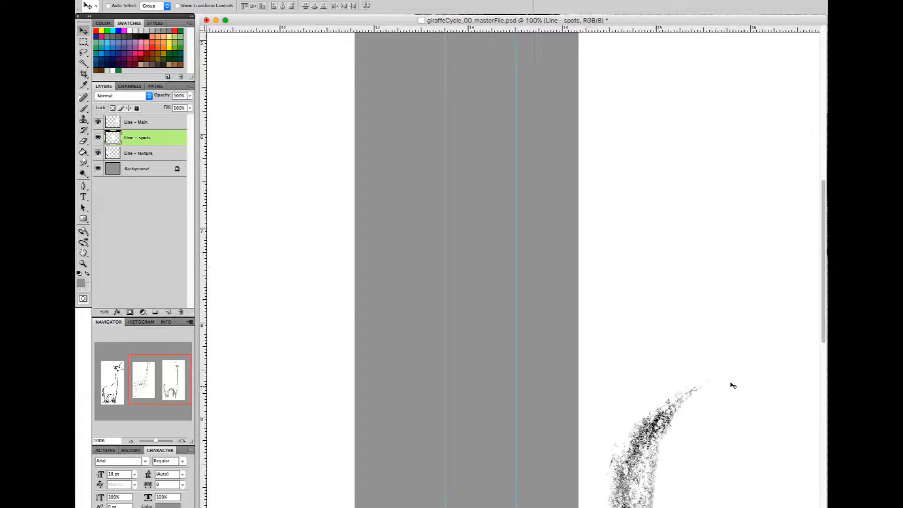
left_click_drag(763, 397, 560, 393)
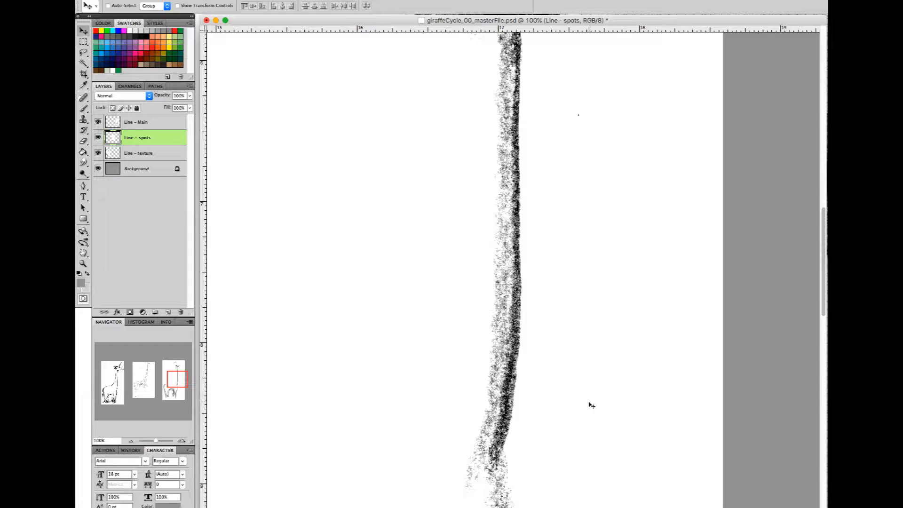
key("super+plus")
key("super+plus")
key("super+plus")
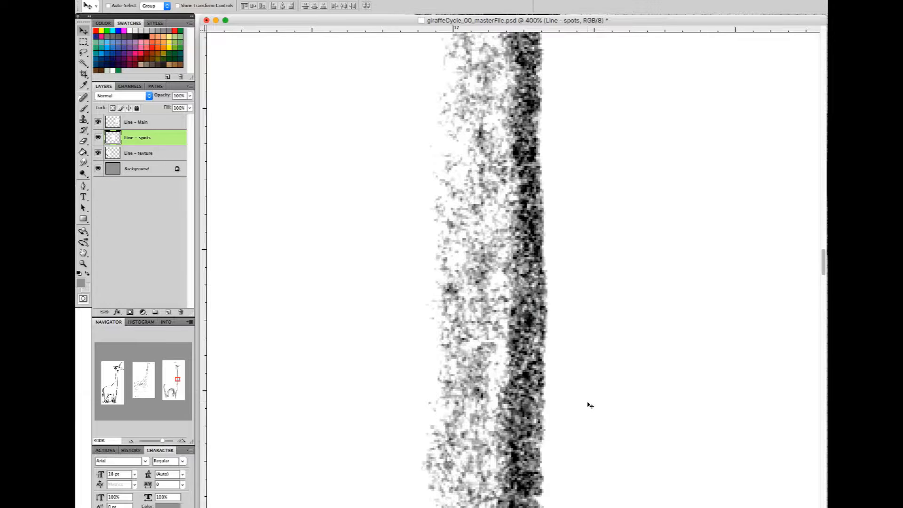
key("super+plus")
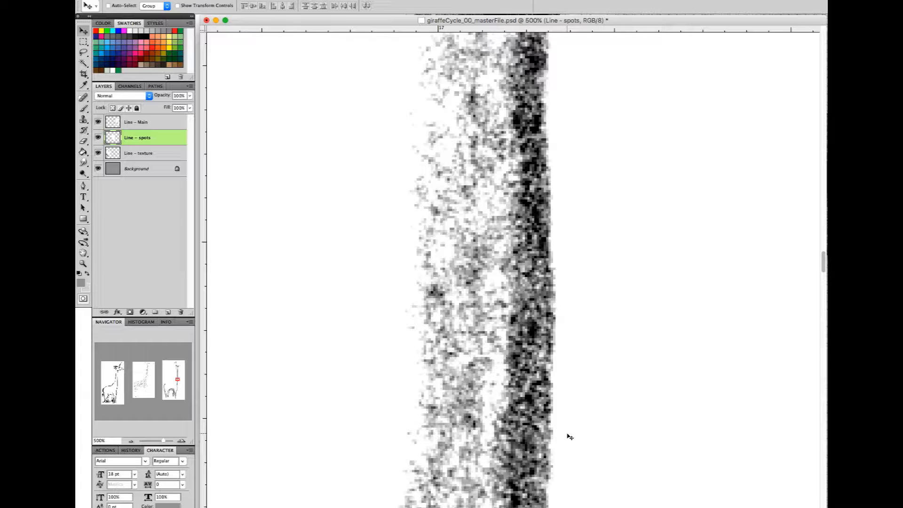
key("super+minus")
key("super+minus")
key("super+minus")
key("super+minus")
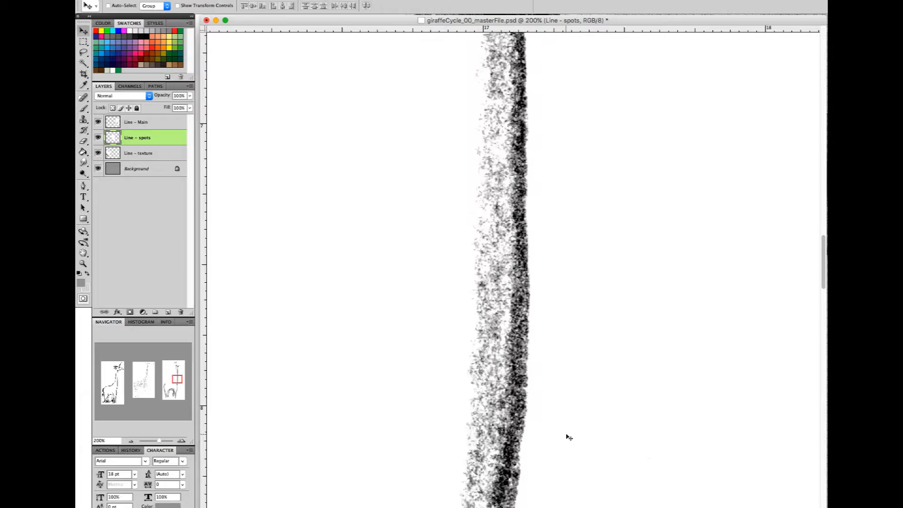
key("super+minus")
key("super+minus")
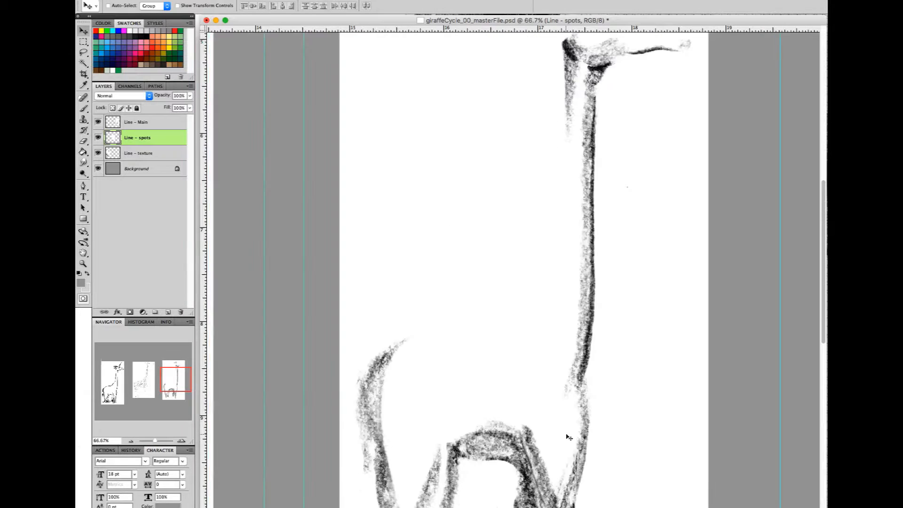
key("super+minus")
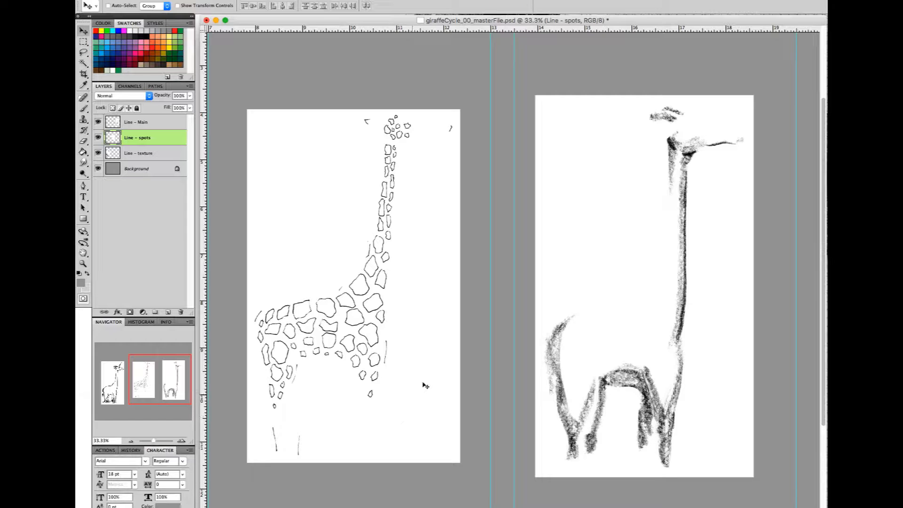
- Set the blending mode of the topmost line layer, which holds the texture drawing, to Multiply
mouse_move(288, 372)
left_mouse_down()
mouse_move(570, 388)
mouse_move(564, 397)
mouse_move(586, 371)
left_mouse_up()
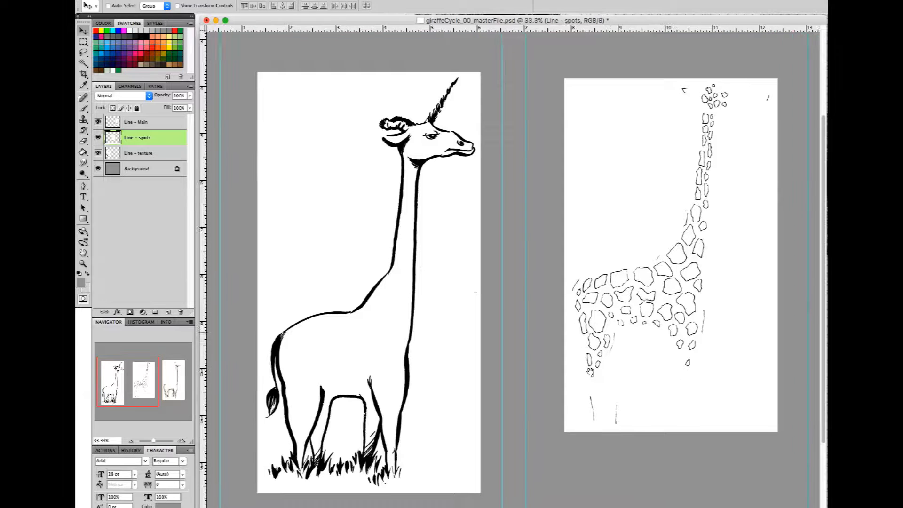
key("super+minus")
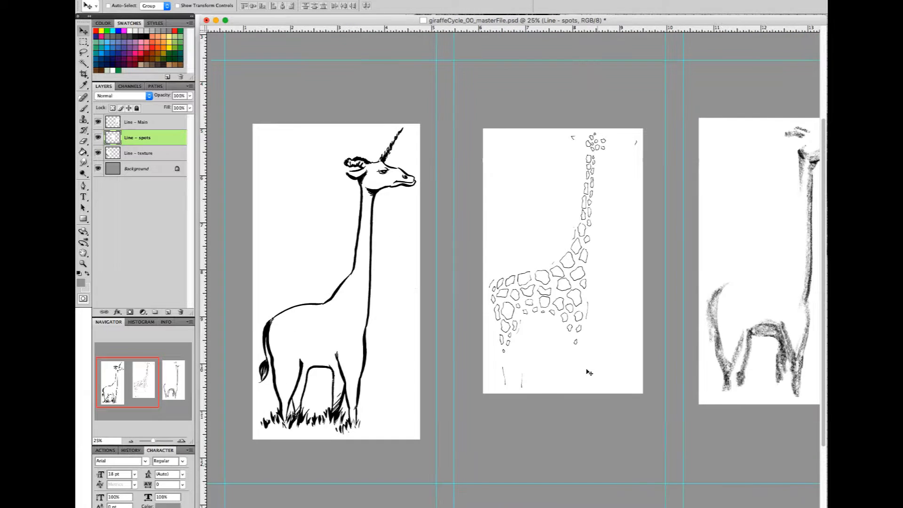
key("super+minus")
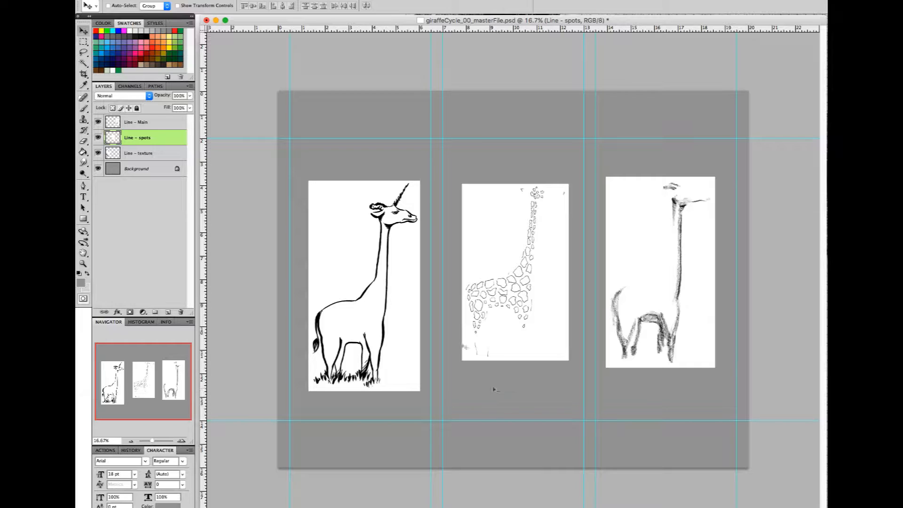
left_click(167, 124)
left_click(122, 95)
left_click(127, 121)
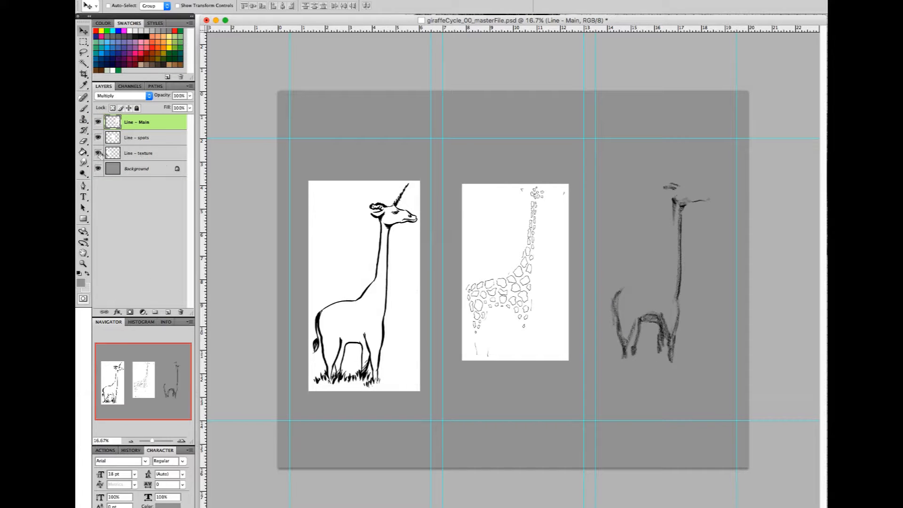
- Correct the swapped layer names so the lowest line layer reads "Line – main" and the topmost "Line – texture"
double_click(134, 154)
key("BackSpace")
key("BackSpace")
key("BackSpace")
key("BackSpace")
key("BackSpace")
key("BackSpace")
key("BackSpace")
type("m")
key("BackSpace")
key("BackSpace")
key("BackSpace")
key("BackSpace")
type("texture")
key("Return")
- Set the blending mode of the Line – spots and Line – main layers to Multiply
left_click(160, 138)
left_click(149, 96)
left_click(118, 119)
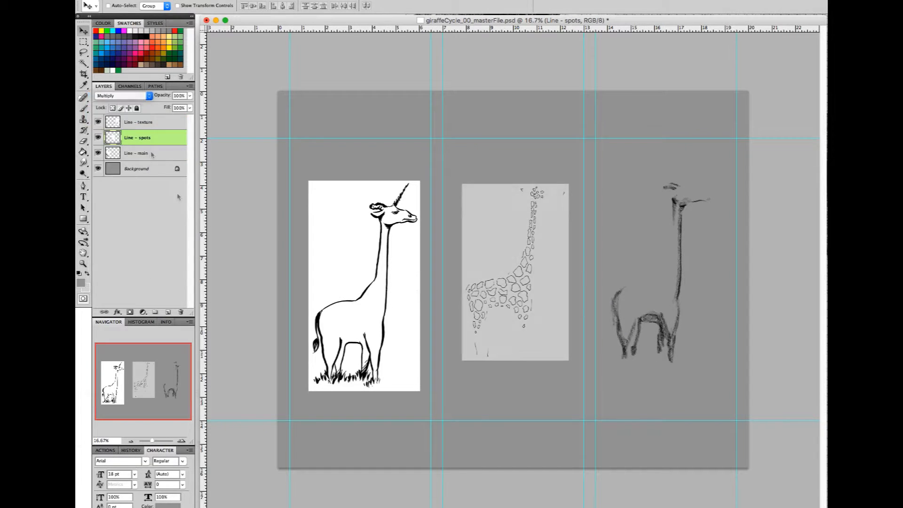
left_click(151, 154)
left_click(148, 96)
left_click(117, 118)
- Fill the entire Background layer with white and clear the selection
left_click(155, 171)
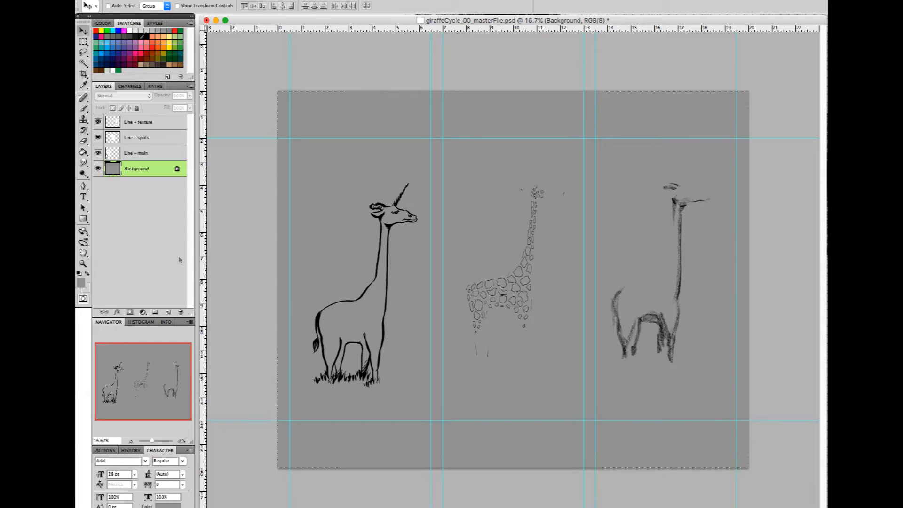
left_click(129, 31)
key("super+a")
key("alt+BackSpace")
key("super+d")
- Move the Line – spots drawing onto the main giraffe outline and check its fit along the neck, body and legs
left_click(155, 137)
mouse_move(529, 284)
left_mouse_down()
mouse_move(377, 301)
mouse_move(382, 339)
left_mouse_up()
key("super+equal")
key("super+equal")
key("super+equal")
key("super+equal")
left_click_drag(131, 389, 103, 384)
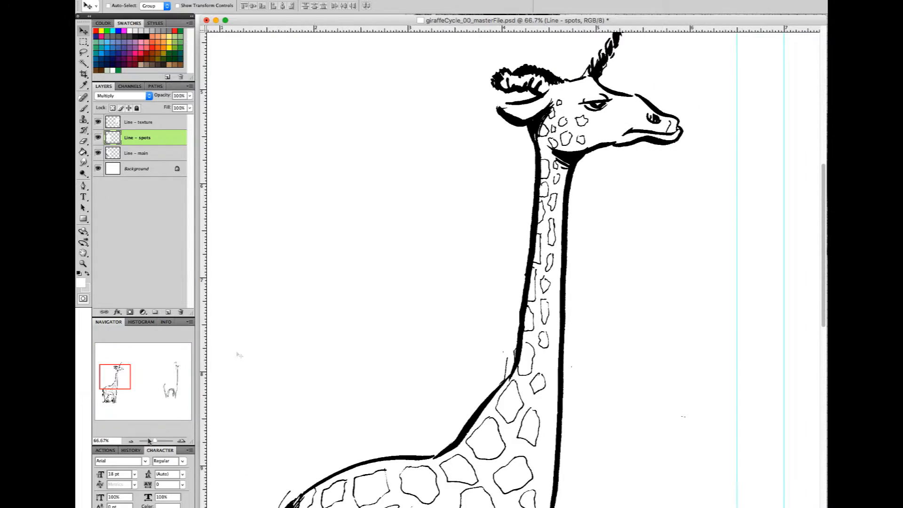
mouse_move(511, 439)
left_mouse_down()
mouse_move(522, 427)
mouse_move(570, 117)
left_mouse_up()
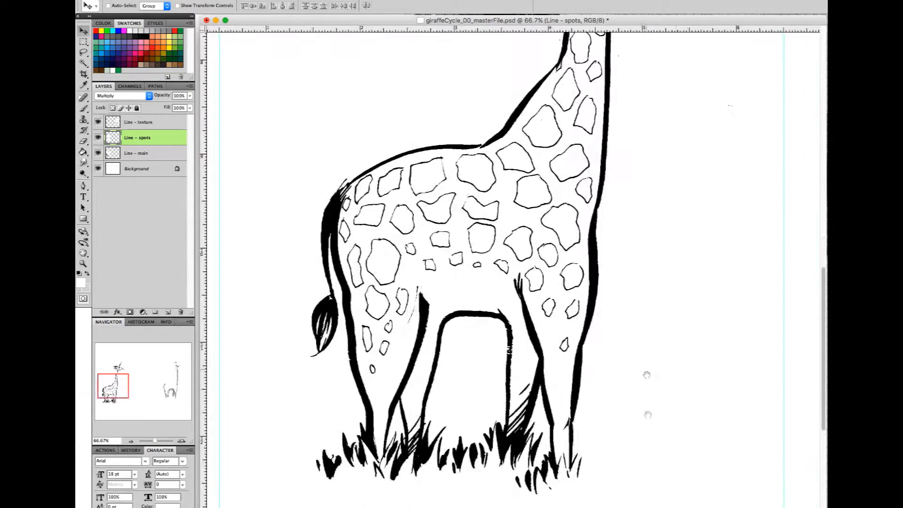
left_click_drag(659, 249, 574, 461)
- Move the Line – texture drawing onto the giraffe outline and rotate it 1.1° so the shading fits the neck and legs
key("b")
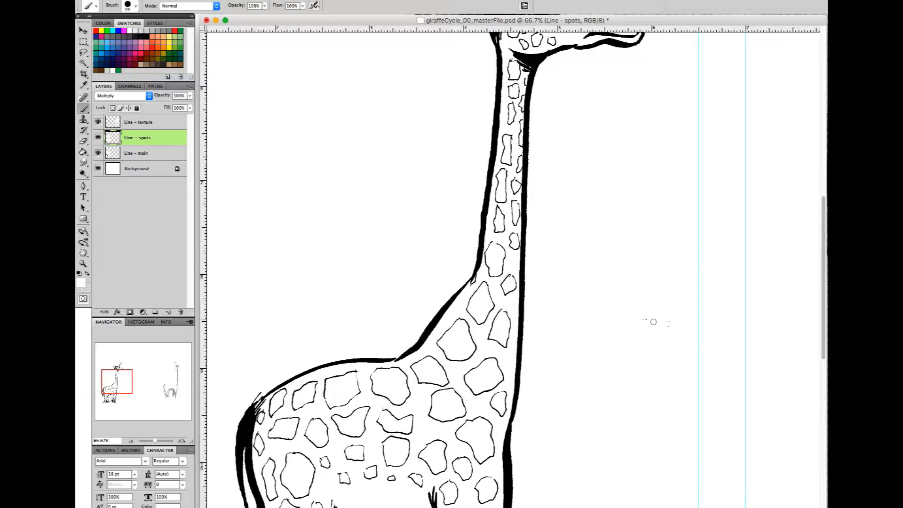
key("alt+bracketleft")
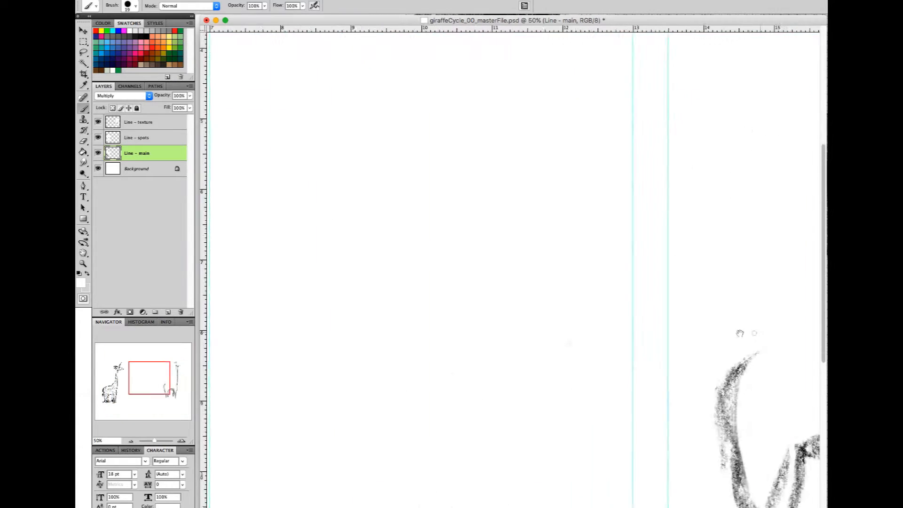
left_click_drag(740, 334, 433, 379)
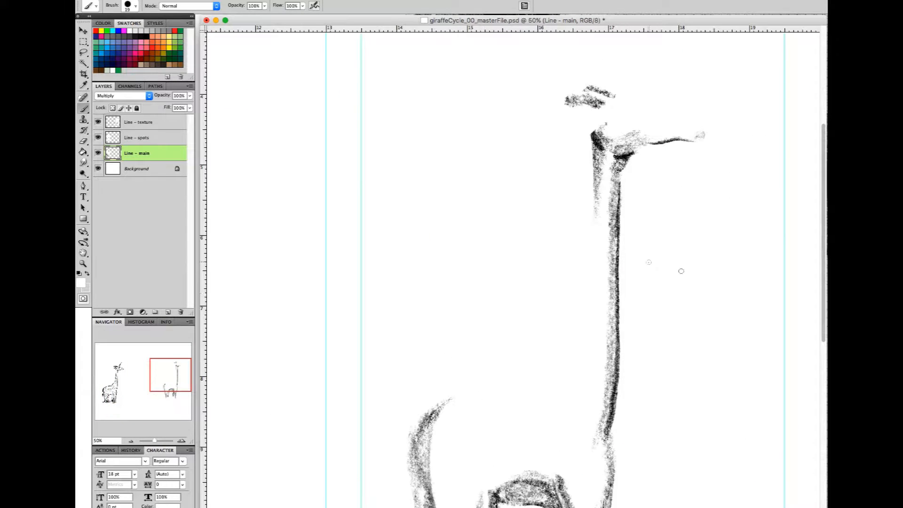
left_click(160, 123)
left_click_drag(664, 445, 677, 321)
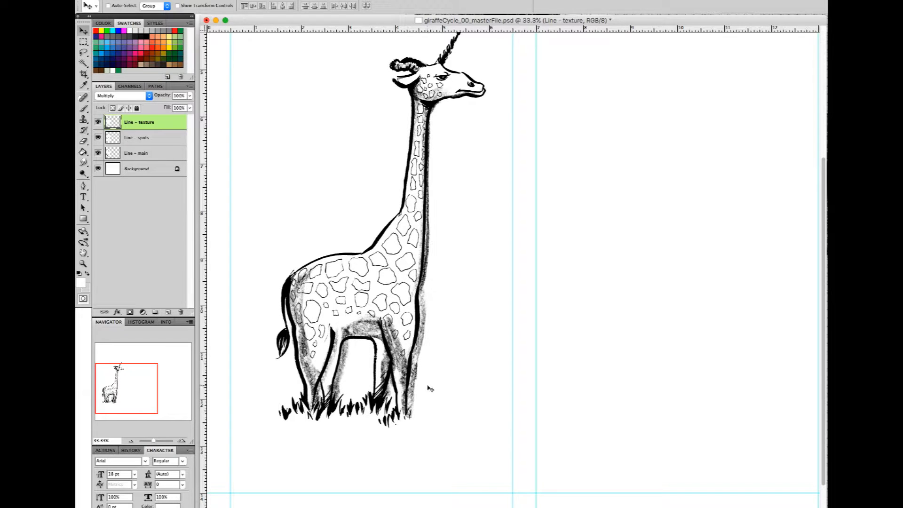
key("ctrl+t")
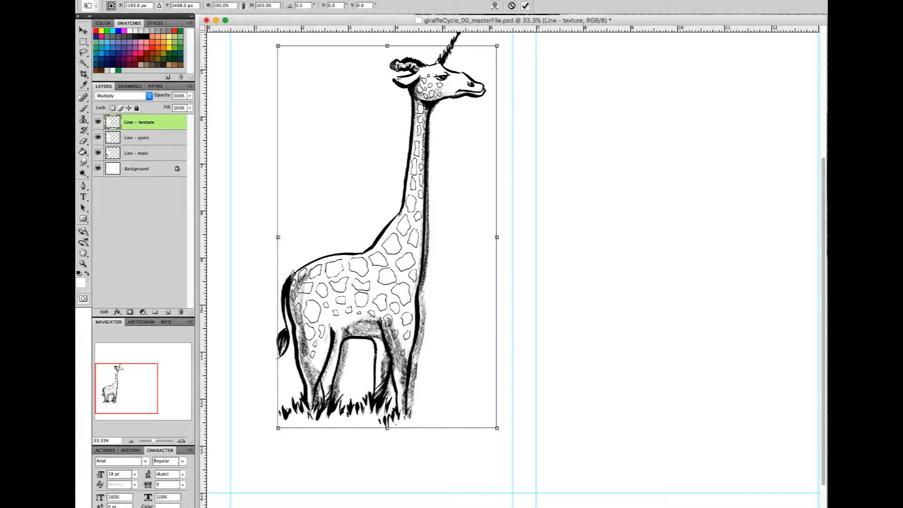
left_click_drag(503, 430, 500, 438)
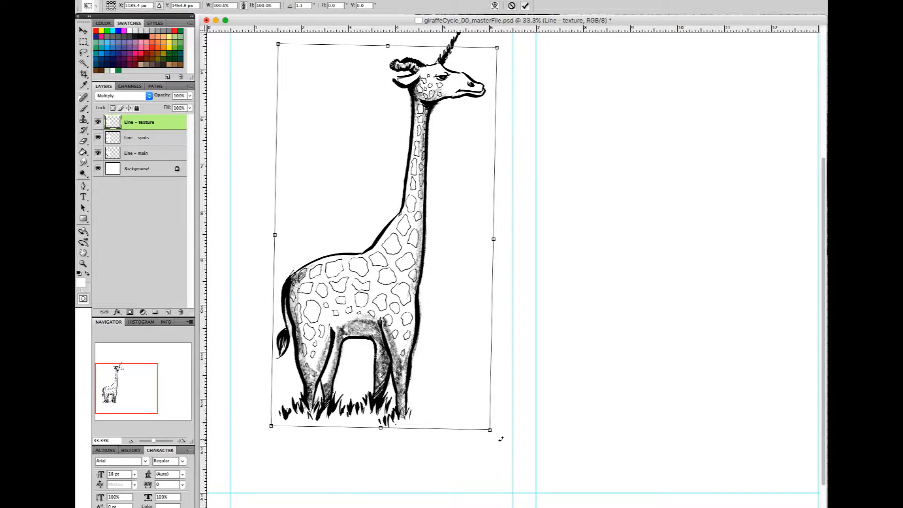
key("Return")
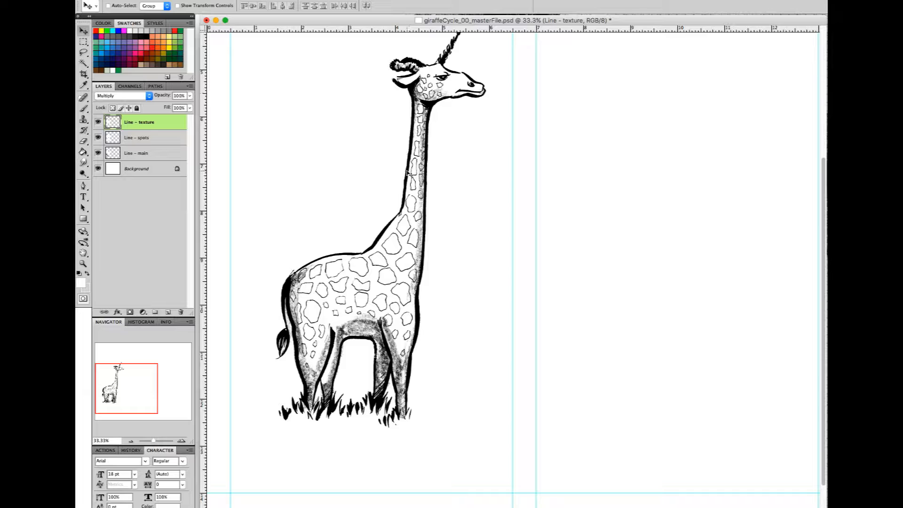
scroll(514, 306, "up", 3)
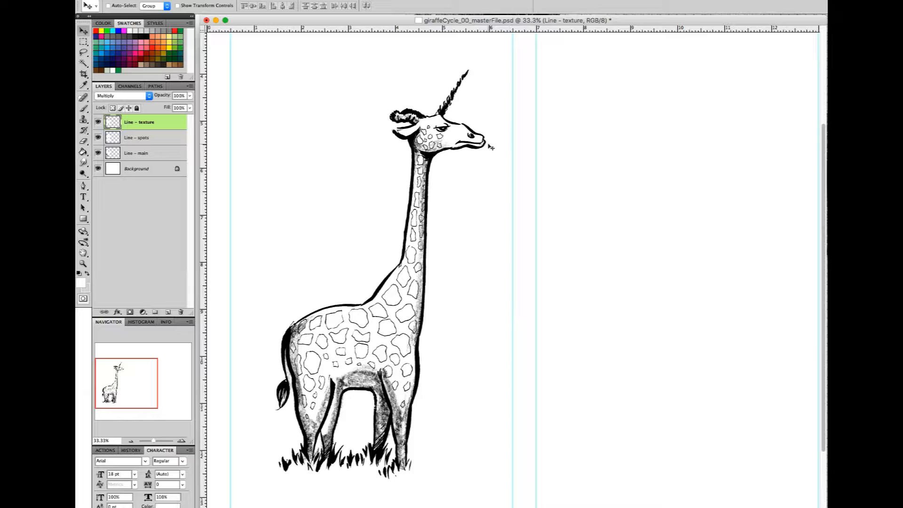
- Expand the Linework group to examine its texture, spots and main line layers, and collapse it again
key("b")
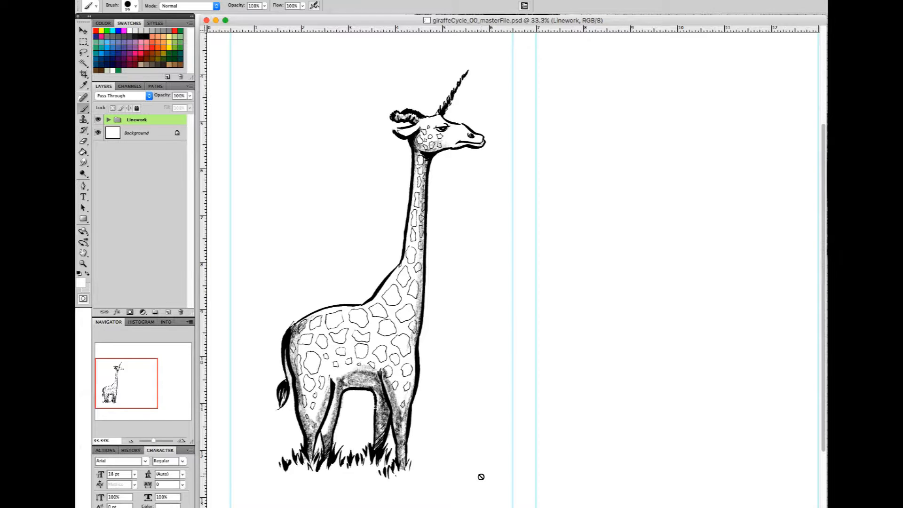
left_click(109, 119)
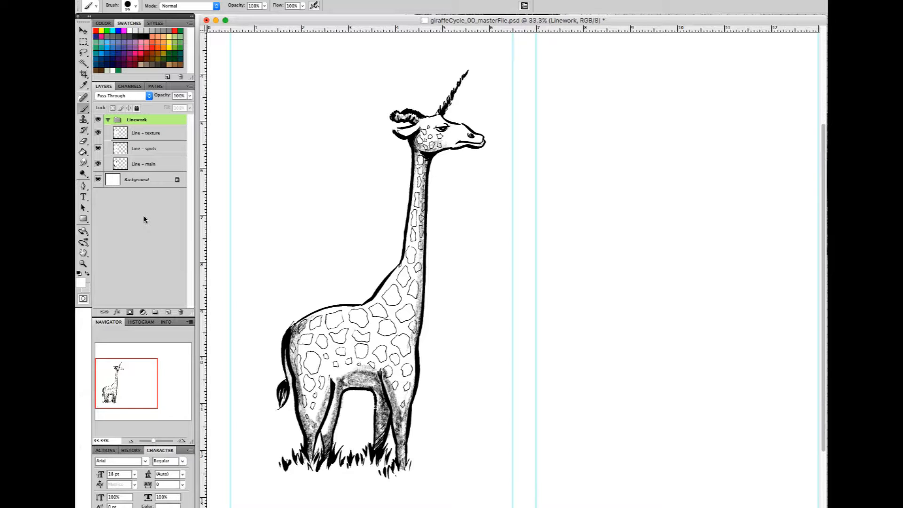
left_click(160, 148)
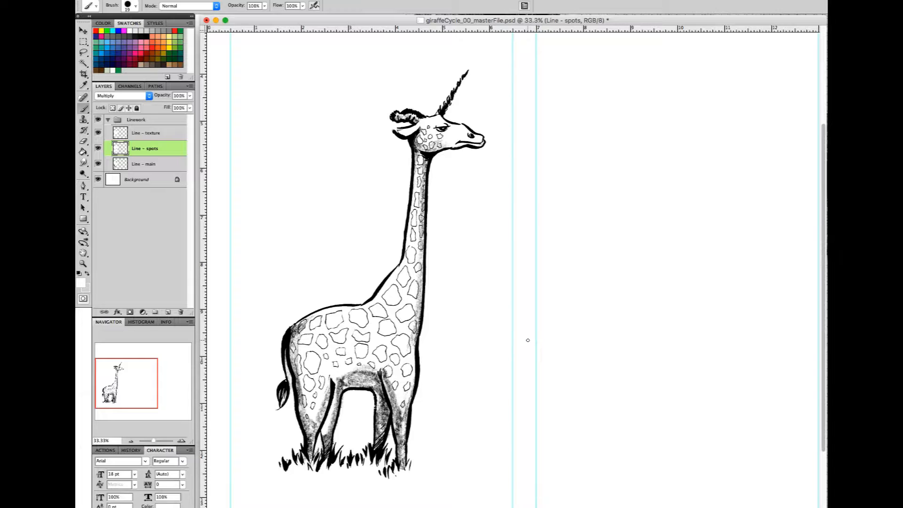
left_click(108, 120)
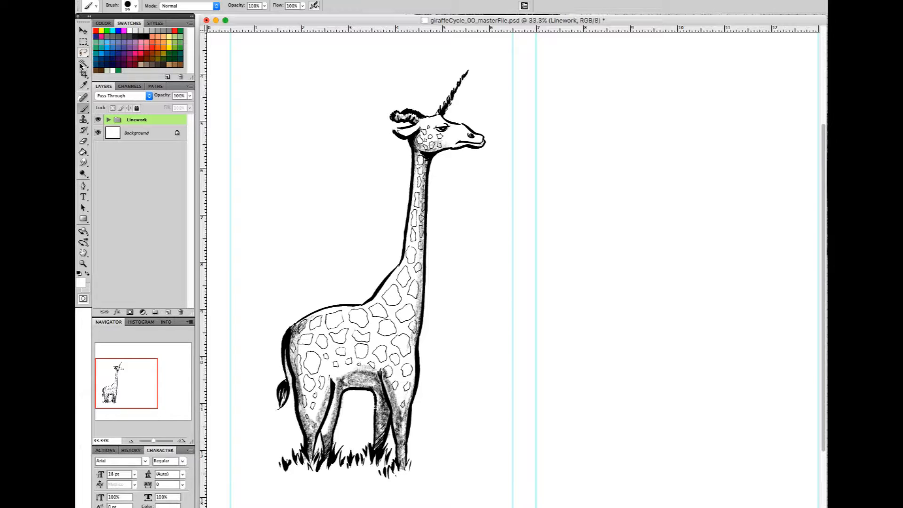
- Lasso a freeform area beside the giraffe's neck and paint red brush strokes inside it on the Background layer
left_click(83, 52)
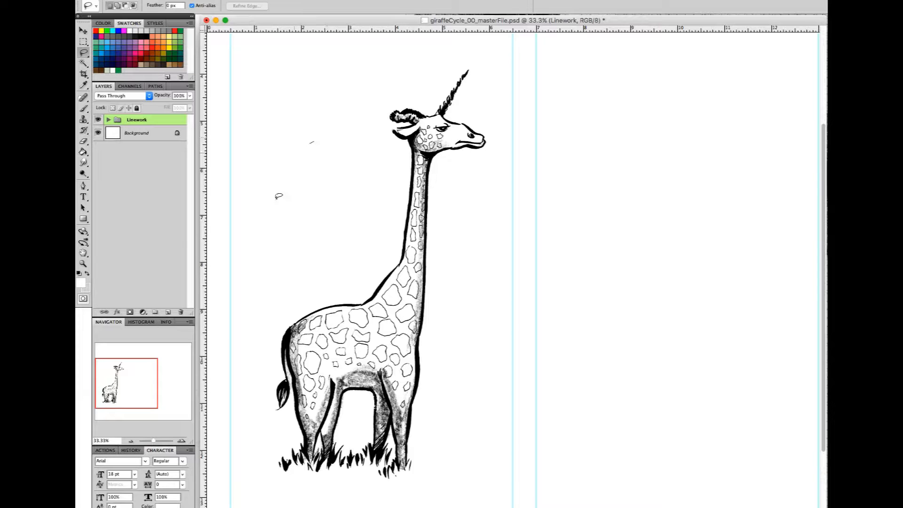
left_click_drag(276, 197, 277, 200)
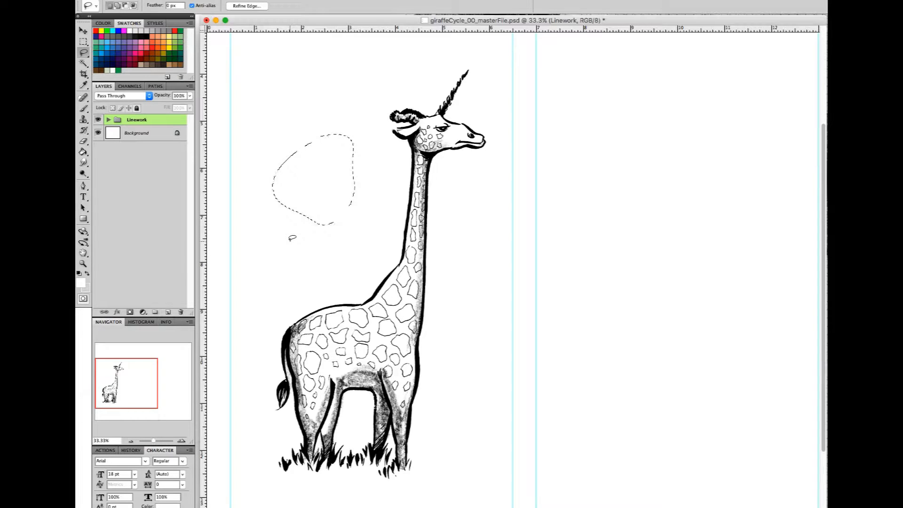
left_click(175, 30)
key("b")
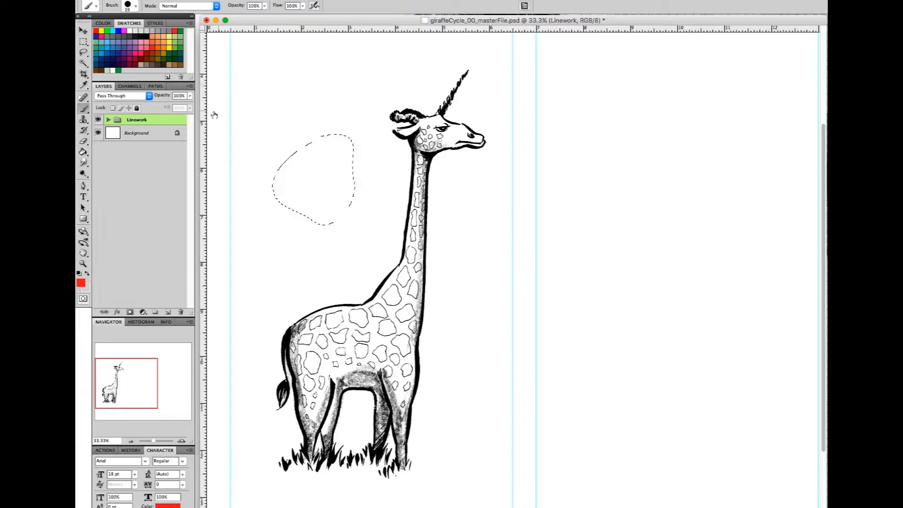
left_click(114, 132)
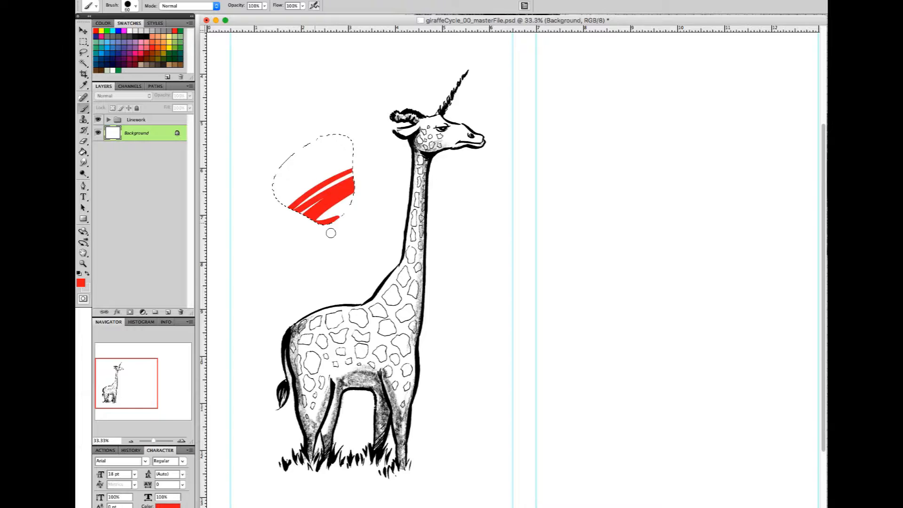
left_click_drag(331, 233, 354, 220)
- Restore the default colours, clear the lassoed Background area to white and remove the selection
key("BackSpace")
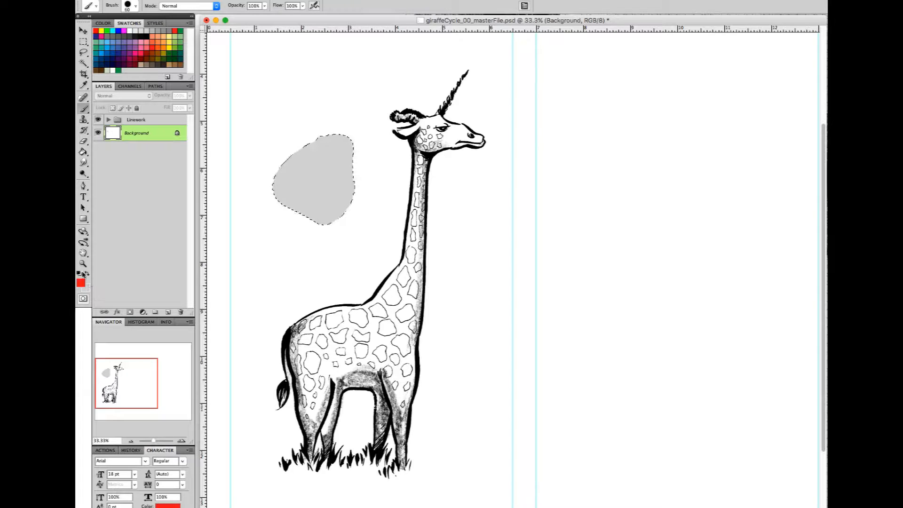
left_click(80, 273)
key("BackSpace")
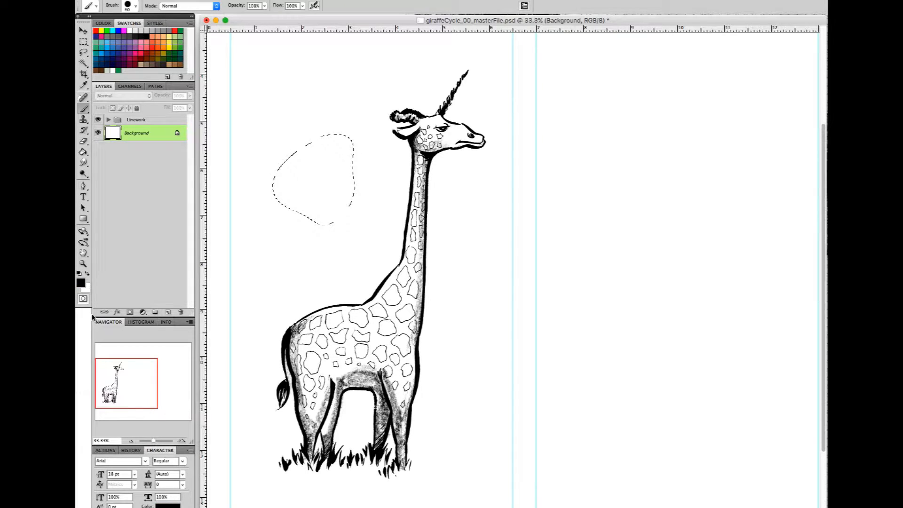
key("super+d")
- Create a new layer named "giraffe flat" above the Background layer
key("super+shift+n")
type("giraffe fg")
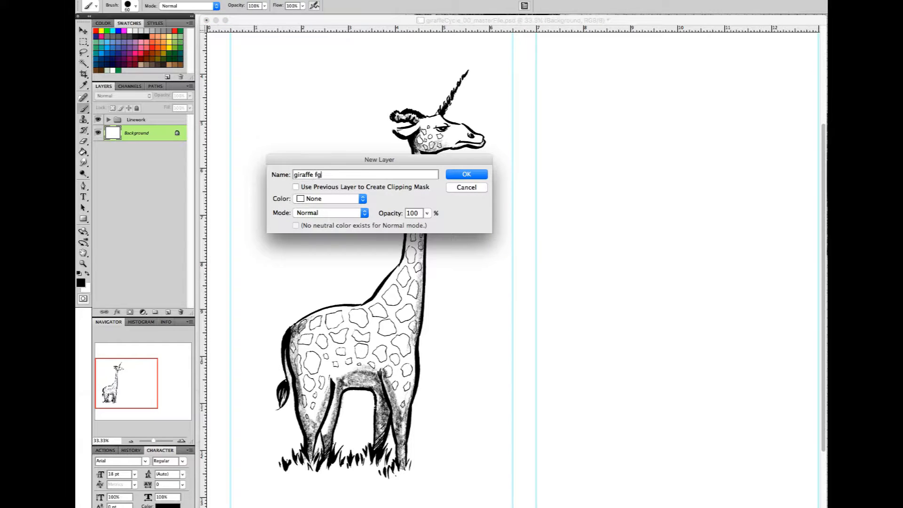
key("BackSpace")
type("lat")
key("Return")
- Choose a pinkish-red colour and trace both inner edges of the hind leg down to the grass with the Pencil tool
left_click(141, 59)
left_click(141, 53)
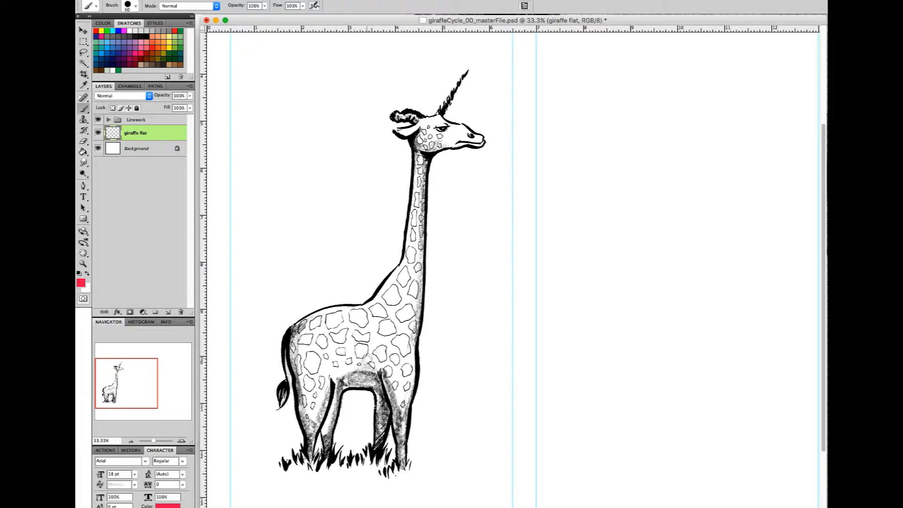
left_click(84, 108)
left_click(120, 116)
scroll(333, 373, "up", 5)
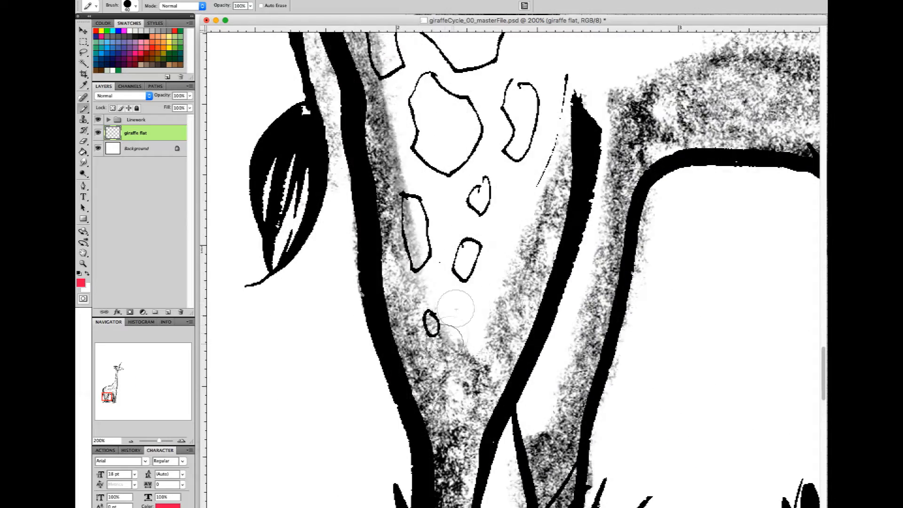
scroll(455, 308, "down", 3)
mouse_move(373, 44)
left_mouse_down()
mouse_move(423, 212)
mouse_move(453, 498)
left_mouse_up()
left_click_drag(515, 244, 463, 423)
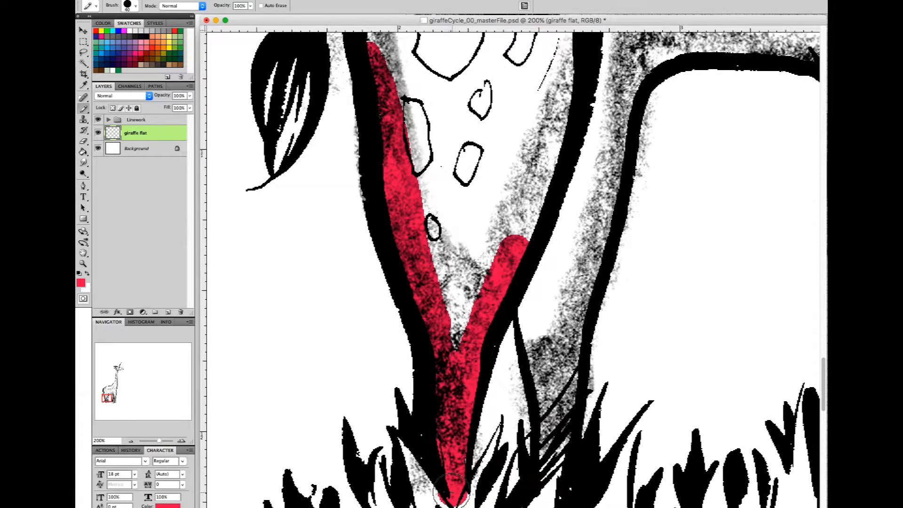
- Trim the red flat colour around the hind leg with the Eraser
left_click(84, 141)
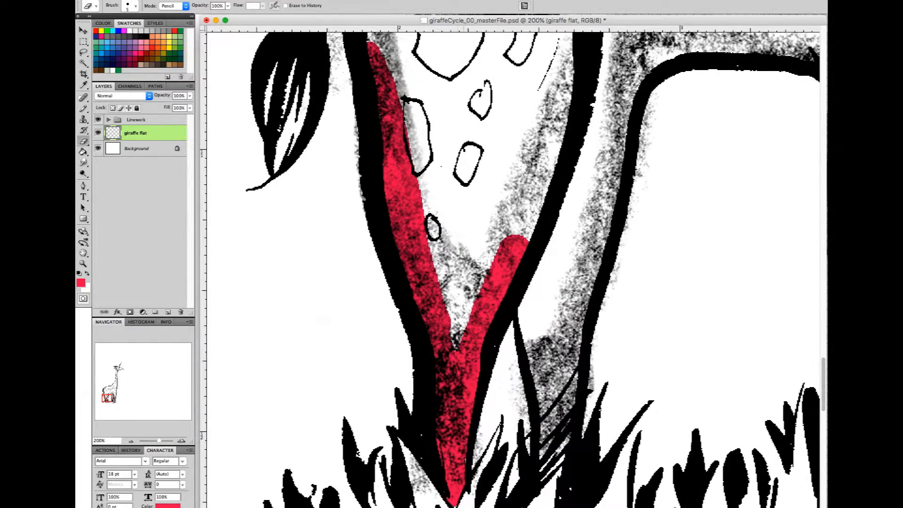
scroll(442, 499, "up", 3)
left_click_drag(485, 383, 484, 304)
- Pencil the red flat colour along the inside edges of the remaining legs and belly, using a smaller tip for tight areas
key("b")
mouse_move(442, 270)
left_mouse_down()
mouse_move(467, 440)
mouse_move(479, 383)
left_mouse_up()
left_click_drag(547, 72, 472, 395)
left_click_drag(473, 395, 473, 278)
left_click_drag(616, 188, 401, 376)
left_click_drag(329, 256, 557, 247)
mouse_move(540, 263)
left_mouse_down()
mouse_move(557, 366)
mouse_move(552, 441)
left_mouse_up()
mouse_move(556, 353)
left_mouse_down()
mouse_move(558, 223)
mouse_move(549, 346)
left_mouse_up()
left_click_drag(550, 345, 615, 123)
mouse_move(642, 91)
left_mouse_down()
mouse_move(678, 282)
mouse_move(567, 289)
mouse_move(571, 428)
left_mouse_up()
key("bracketleft")
key("bracketleft")
key("bracketleft")
key("bracketleft")
left_click_drag(597, 443, 593, 320)
left_click_drag(682, 192, 606, 300)
- Trace the red flat colour up the inside of the giraffe's chest and front neck line to the jaw
key("super+minus")
key("bracketright")
mouse_move(514, 351)
left_mouse_down()
mouse_move(549, 104)
mouse_move(502, 310)
left_mouse_up()
left_click_drag(510, 73, 486, 324)
left_click_drag(513, 136, 473, 388)
left_click_drag(478, 37, 466, 384)
left_click_drag(489, 94, 440, 451)
left_click_drag(451, 296, 427, 399)
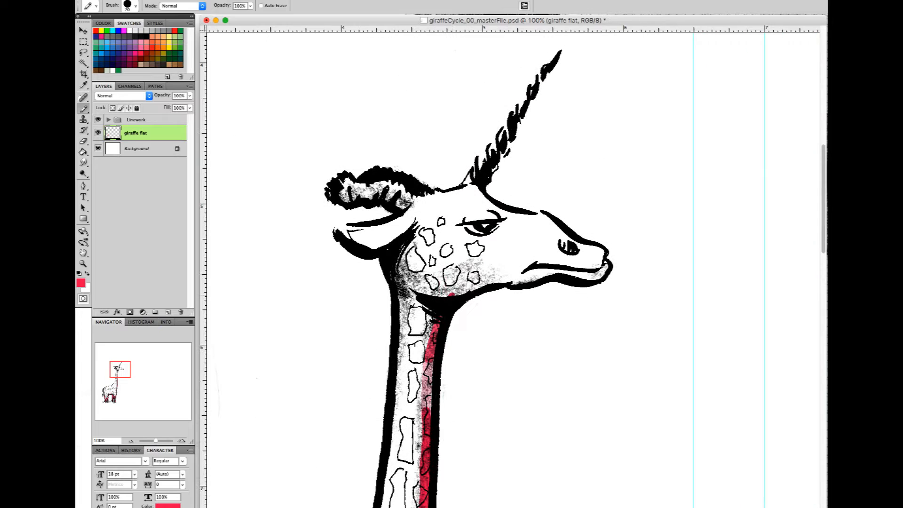
left_click_drag(435, 325, 422, 425)
- Trace the red flat colour inside the jaw, muzzle and forehead outline
left_click_drag(451, 295, 696, 256)
key("super+plus")
mouse_move(654, 253)
left_mouse_down()
mouse_move(688, 236)
mouse_move(548, 157)
mouse_move(399, 109)
left_mouse_up()
key("bracketright")
left_click_drag(536, 89, 426, 386)
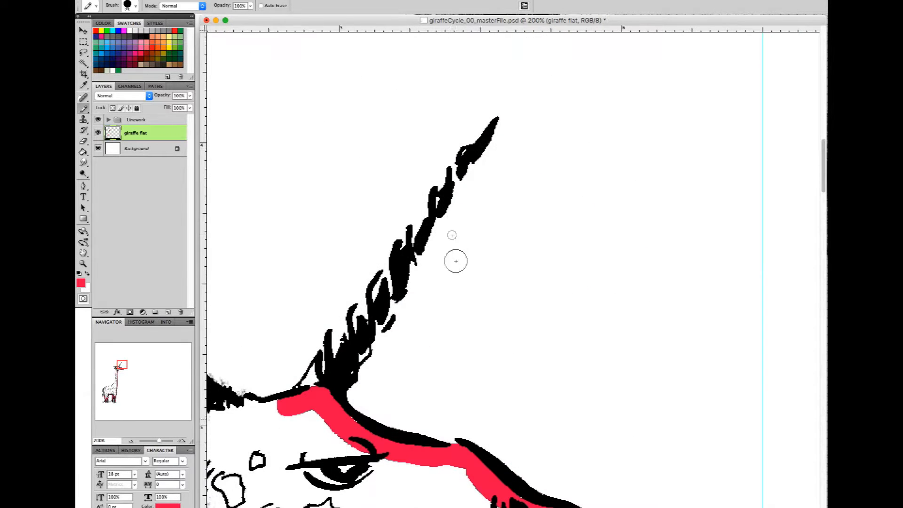
- Fill the gaps of the twisted horn with red flat colour using a smaller pencil tip
key("bracketleft")
key("bracketleft")
key("bracketleft")
key("bracketleft")
mouse_move(470, 164)
left_mouse_down()
mouse_move(427, 204)
mouse_move(413, 263)
mouse_move(390, 281)
mouse_move(388, 270)
mouse_move(380, 327)
mouse_move(361, 305)
mouse_move(364, 353)
mouse_move(340, 323)
mouse_move(349, 366)
mouse_move(301, 383)
left_mouse_up()
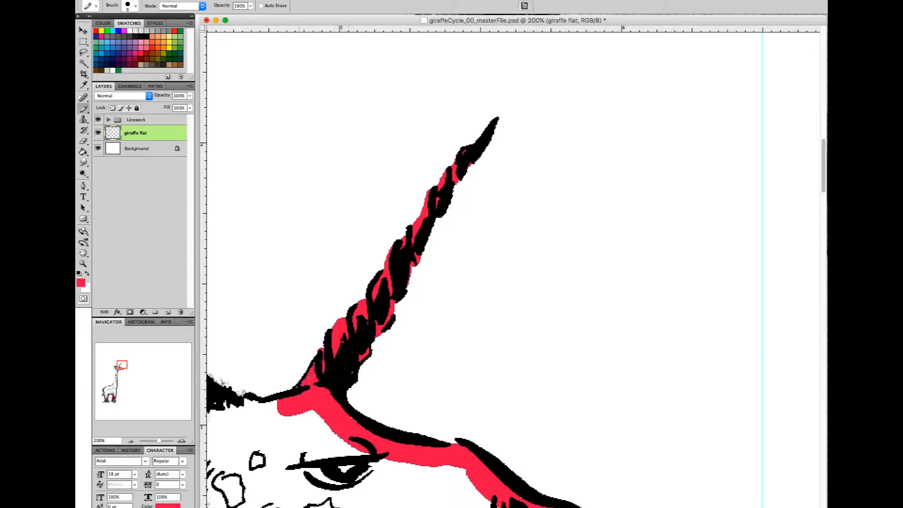
- Add red flat colour to the ear, the back horns and the inner edges at the back of the head
left_click_drag(435, 335, 484, 301)
left_click_drag(402, 384, 588, 310)
key("bracketright")
key("bracketright")
mouse_move(516, 300)
left_mouse_down()
mouse_move(325, 280)
mouse_move(289, 285)
left_mouse_up()
left_click_drag(388, 303, 412, 320)
left_click_drag(286, 370, 451, 328)
left_click_drag(423, 376, 440, 236)
- Fill the remaining interior of the giraffe's head, neck and body with solid red using a larger pencil tip
key("bracketright")
key("bracketright")
key("bracketright")
key("bracketright")
key("bracketright")
left_click_drag(427, 297, 445, 426)
key("super+minus")
key("super+minus")
mouse_move(487, 320)
left_mouse_down()
mouse_move(475, 441)
mouse_move(510, 232)
left_mouse_up()
mouse_move(513, 210)
left_mouse_down()
mouse_move(505, 283)
mouse_move(432, 379)
mouse_move(352, 391)
left_mouse_up()
key("bracketleft")
left_click_drag(394, 307, 394, 100)
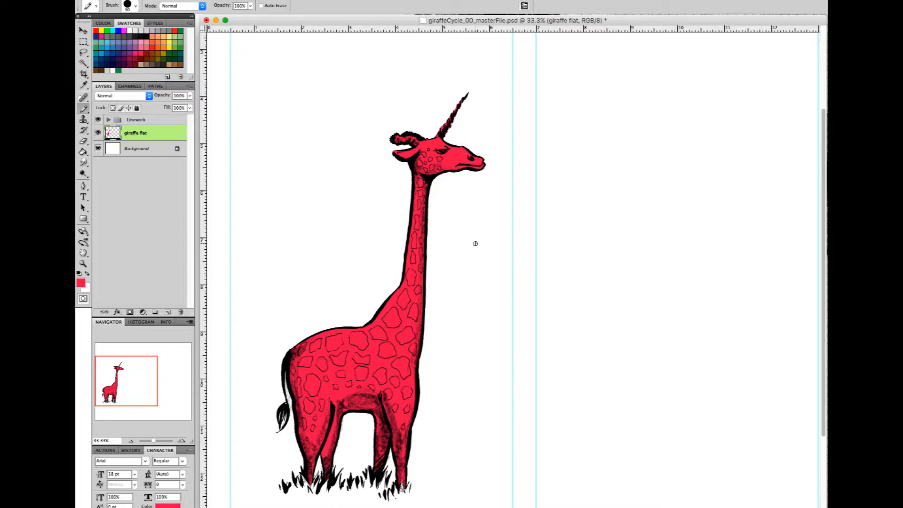
- Hide the giraffe flat layer and select its solid giraffe shape with the Magic Wand
left_click(98, 132)
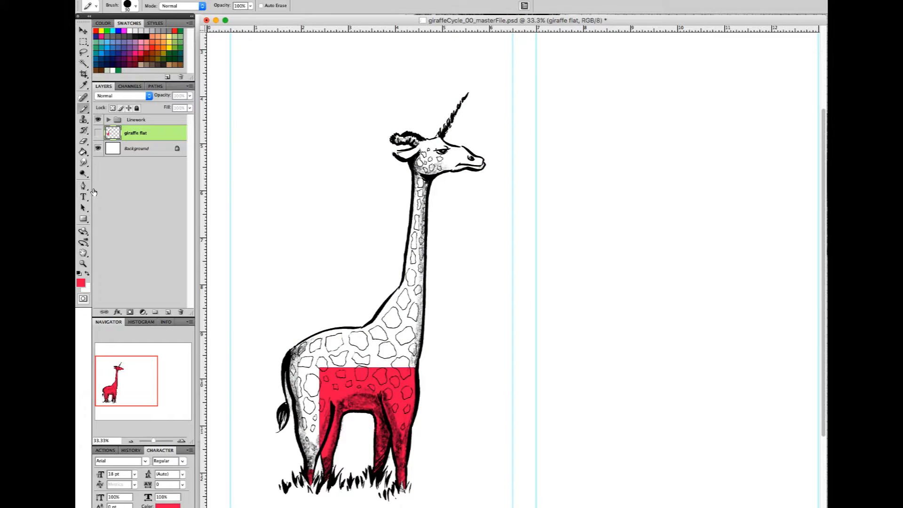
key("w")
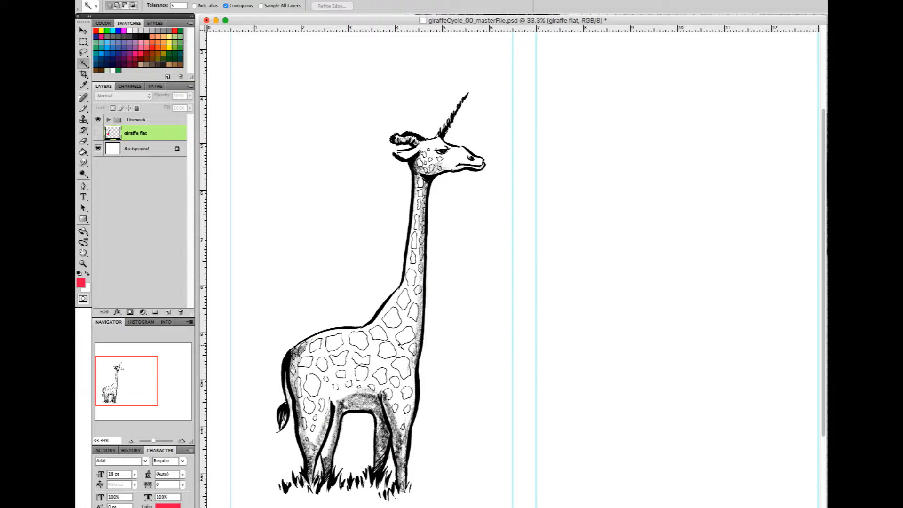
left_click(360, 376)
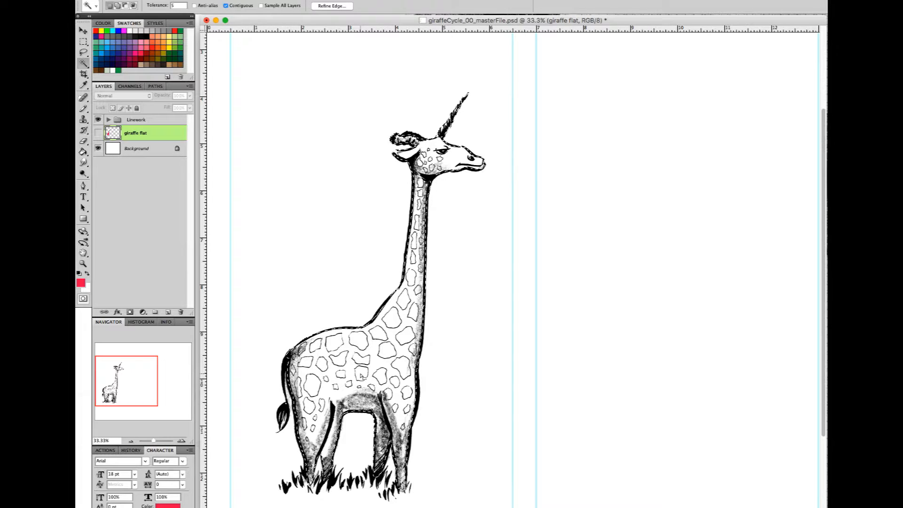
- Choose orange as the foreground colour and create a new layer named "paint1"
left_click(163, 47)
key("super+shift+n")
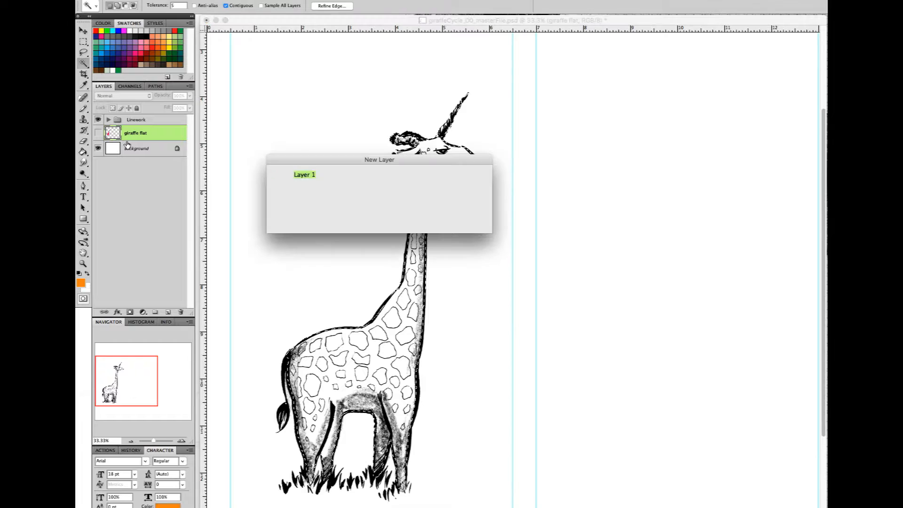
type("paint1")
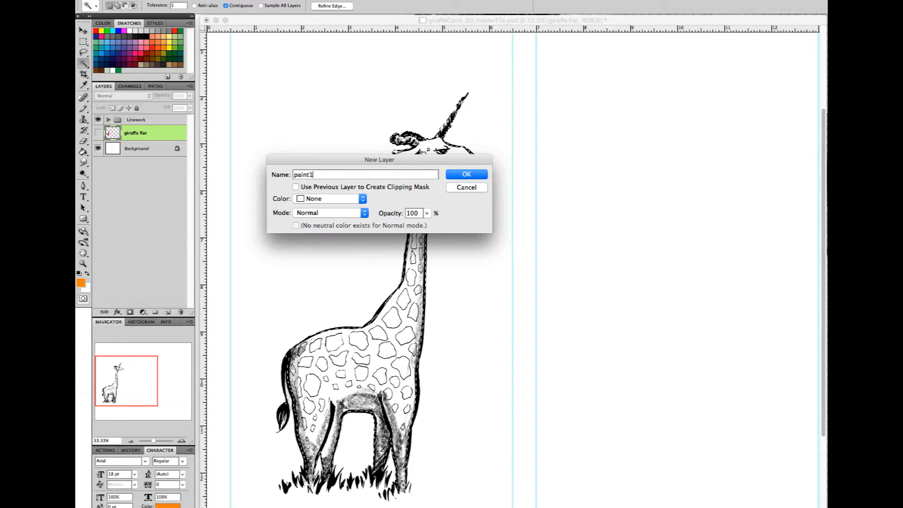
key("Return")
- Try painting loose orange strokes across the neck, body and legs inside the giraffe selection
key("b")
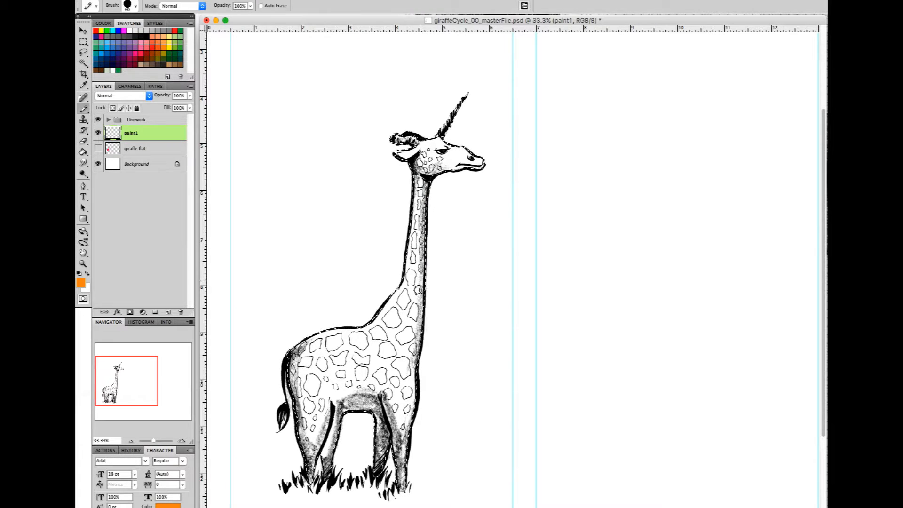
left_click_drag(406, 276, 423, 271)
mouse_move(394, 293)
left_mouse_down()
mouse_move(452, 297)
mouse_move(362, 406)
mouse_move(375, 437)
mouse_move(338, 497)
left_mouse_up()
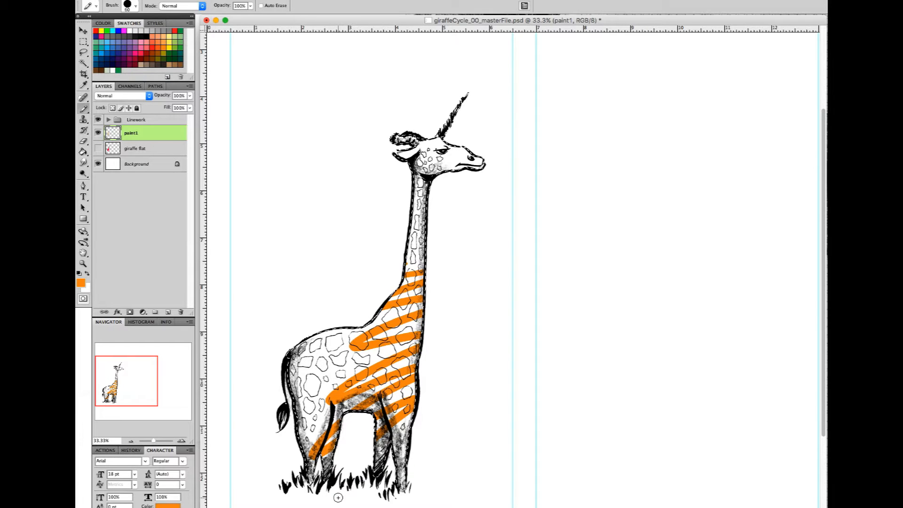
- Clear and restore the giraffe selection, and undo the orange strokes on the paint1 layer
key("super+d")
key("super+shift+d")
key("super+alt+z")
key("super+alt+z")
key("super+alt+z")
key("super+alt+z")
key("super+alt+z")
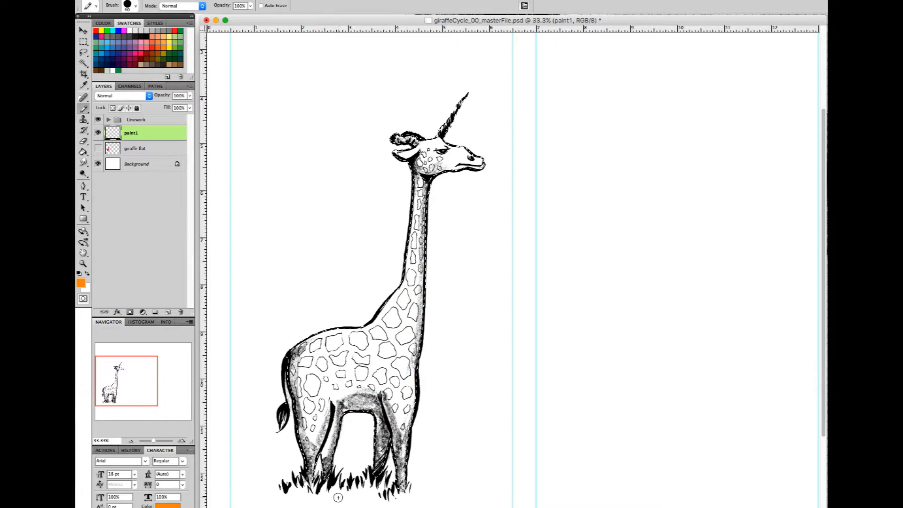
- Step back to remove the giraffe selection and make the "Line - texture" layer in the Linework group active
key("super+alt+z")
key("super+alt+z")
left_click(108, 119)
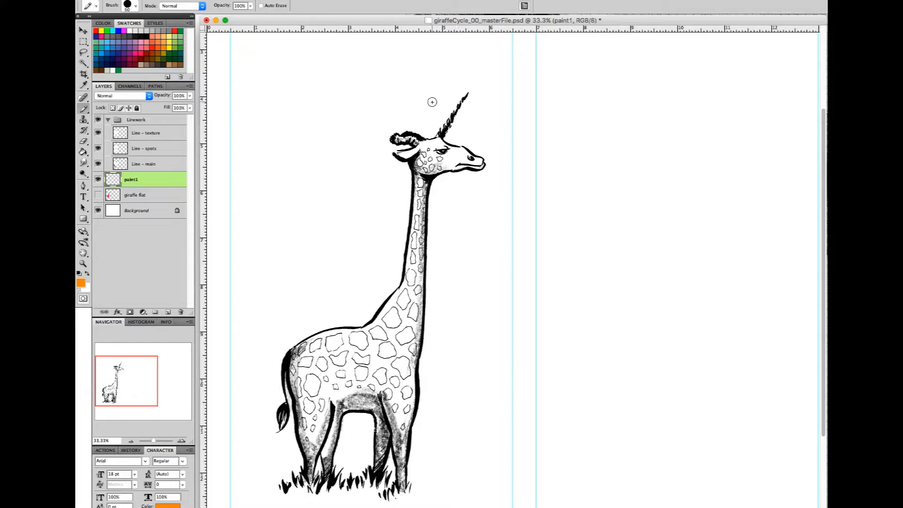
left_click(155, 133)
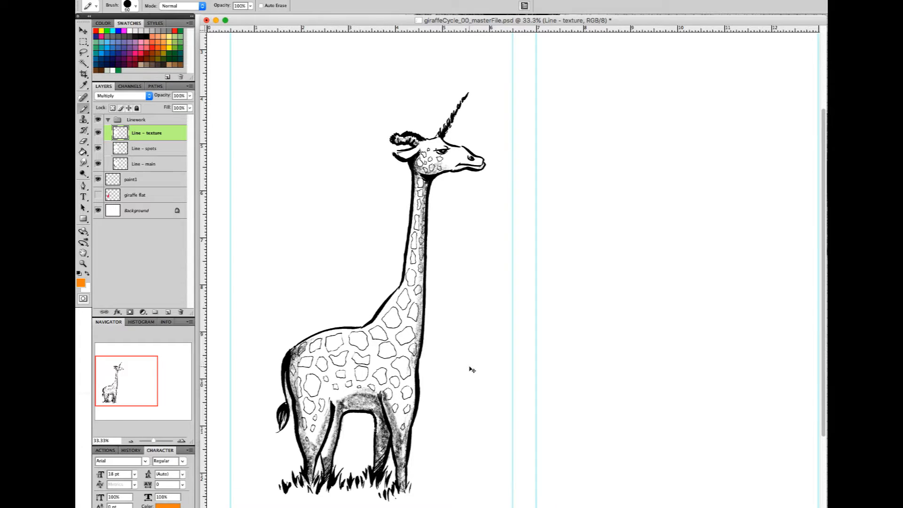
- Clean up stray texture marks around the giraffe's ear, horn and jaw on the "Line - texture" layer
key("super+plus")
key("super+plus")
key("super+plus")
key("super+plus")
left_click_drag(126, 380, 118, 368)
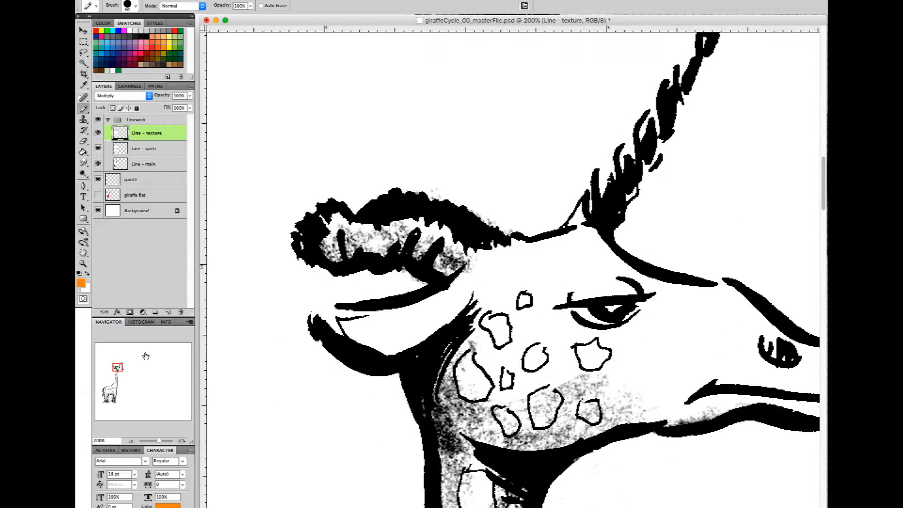
left_click_drag(438, 189, 507, 231)
left_click_drag(404, 270, 418, 280)
left_click_drag(118, 367, 122, 368)
left_click_drag(553, 420, 739, 277)
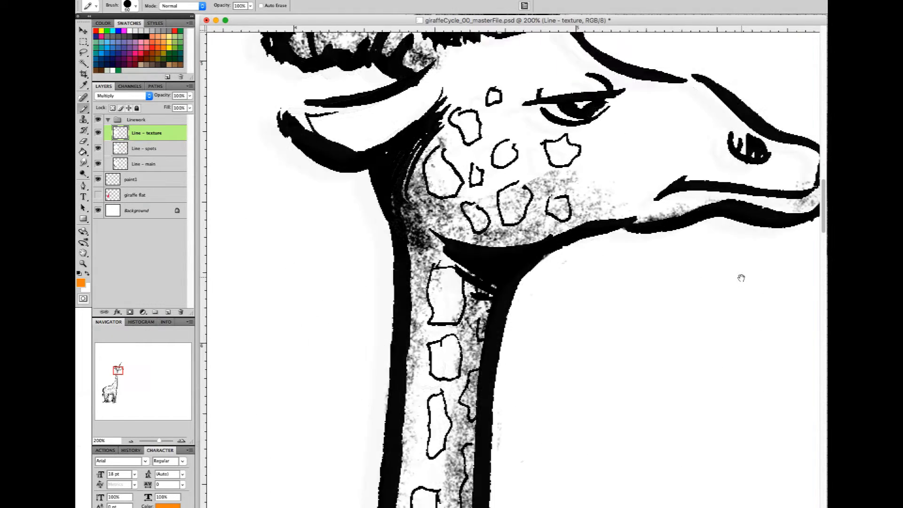
- Erase stray texture specks outside the outline along both sides of the giraffe's neck
left_click_drag(622, 239, 659, 134)
left_click_drag(601, 368, 550, 267)
left_click_drag(497, 157, 505, 300)
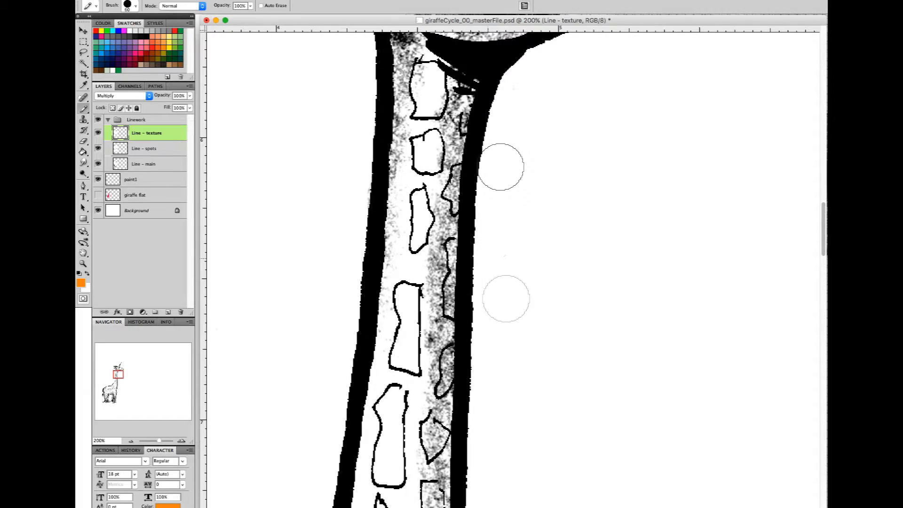
left_click_drag(354, 137, 347, 271)
left_click_drag(523, 381, 534, 173)
mouse_move(522, 442)
left_mouse_down()
mouse_move(493, 291)
mouse_move(498, 179)
left_mouse_up()
mouse_move(463, 452)
left_mouse_down()
mouse_move(483, 246)
mouse_move(518, 202)
left_mouse_up()
left_click_drag(442, 465, 586, 135)
- Erase stray texture smudges beneath the belly, between the legs and around the grass at the feet
left_click_drag(401, 337, 397, 390)
left_click_drag(266, 308, 291, 391)
left_click_drag(343, 405, 540, 382)
mouse_move(345, 62)
left_mouse_down()
mouse_move(356, 150)
mouse_move(554, 349)
left_mouse_up()
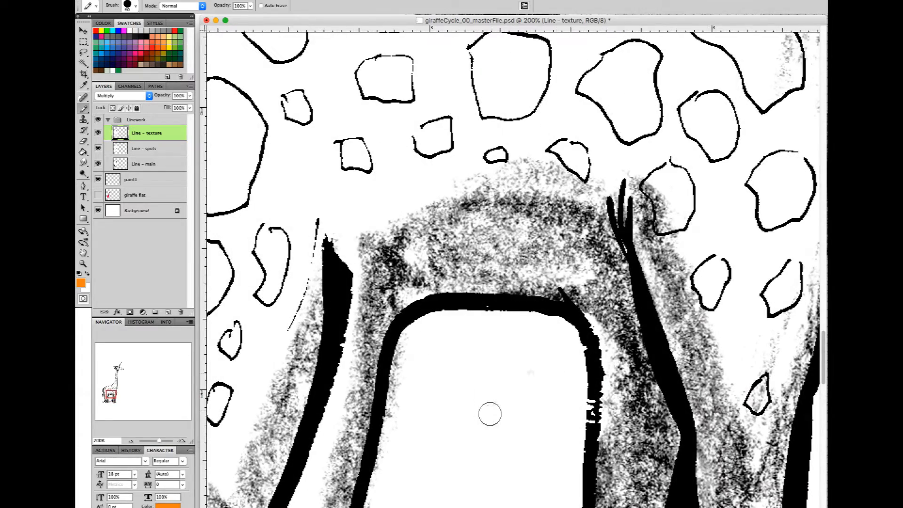
mouse_move(519, 274)
left_mouse_down()
mouse_move(521, 348)
mouse_move(498, 345)
mouse_move(553, 209)
left_mouse_up()
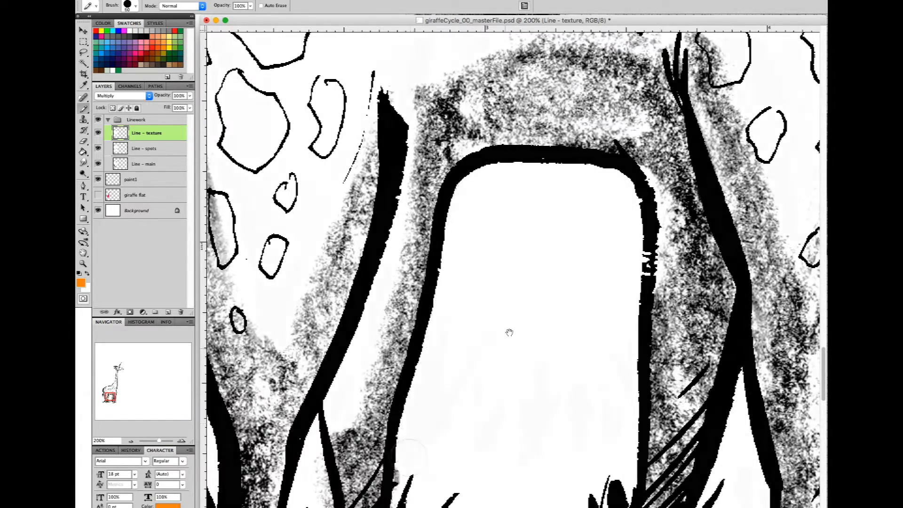
left_click_drag(401, 491, 444, 312)
left_click_drag(269, 399, 238, 353)
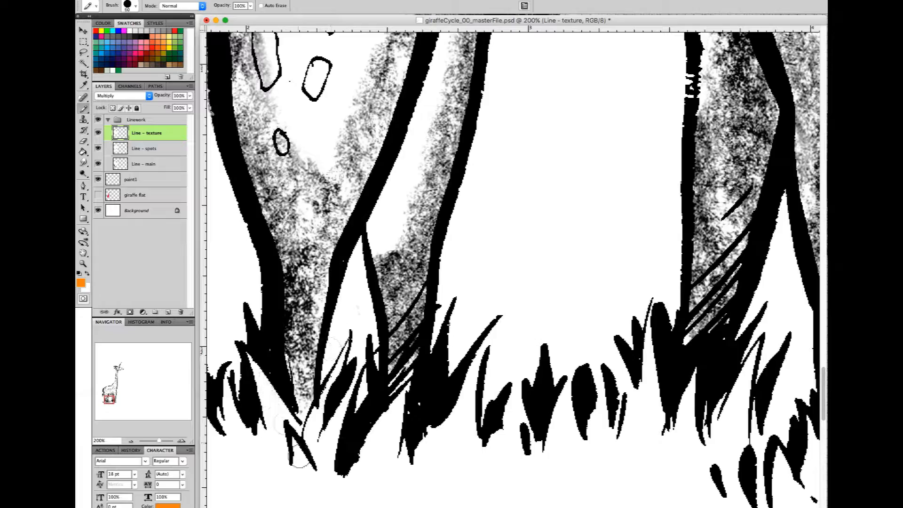
- Clean up leftover texture marks around the tail, rump and back of the giraffe
mouse_move(250, 156)
left_mouse_down()
mouse_move(424, 197)
mouse_move(426, 371)
left_mouse_up()
left_click_drag(380, 324, 360, 146)
left_click_drag(422, 167, 419, 381)
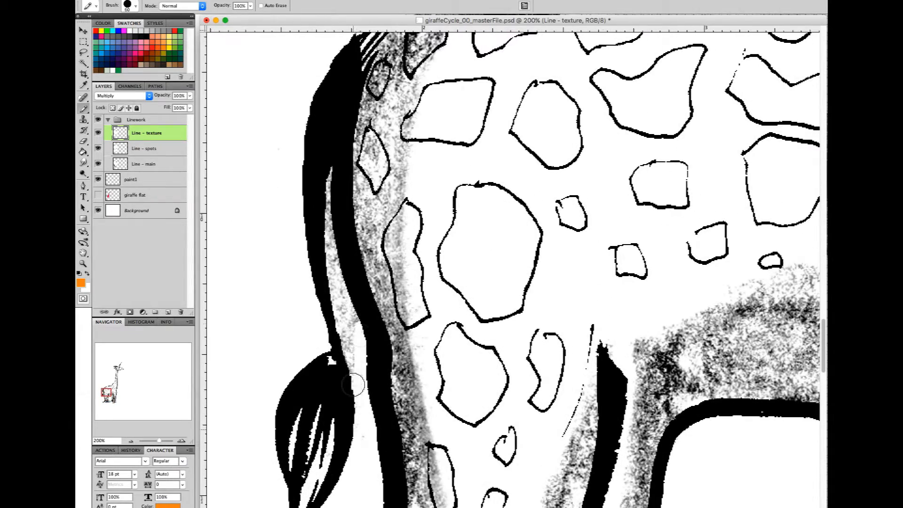
left_click_drag(561, 124, 500, 428)
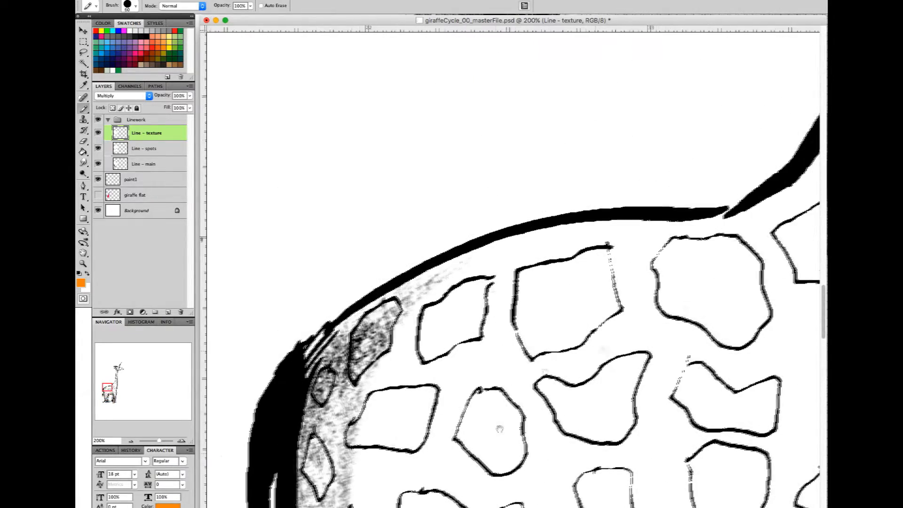
left_click_drag(695, 270, 317, 441)
left_click_drag(522, 380, 497, 470)
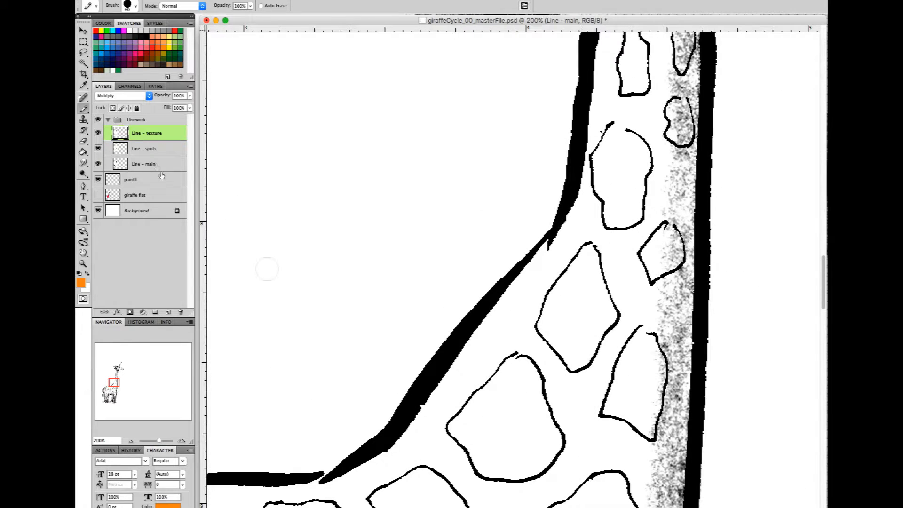
- Smooth the overlapping line end where the neck meets the back on the "Line - main" layer
left_click(158, 167)
left_click_drag(544, 260, 577, 222)
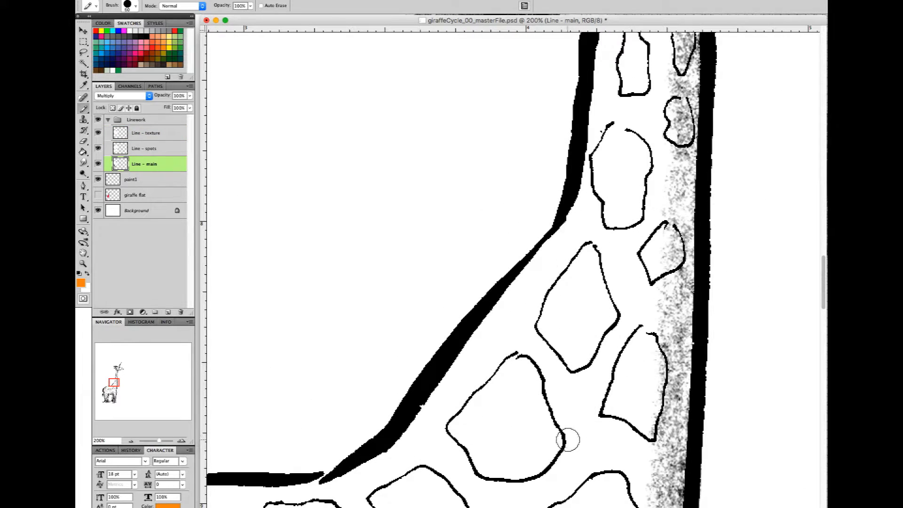
key("super+minus")
key("super+minus")
key("super+minus")
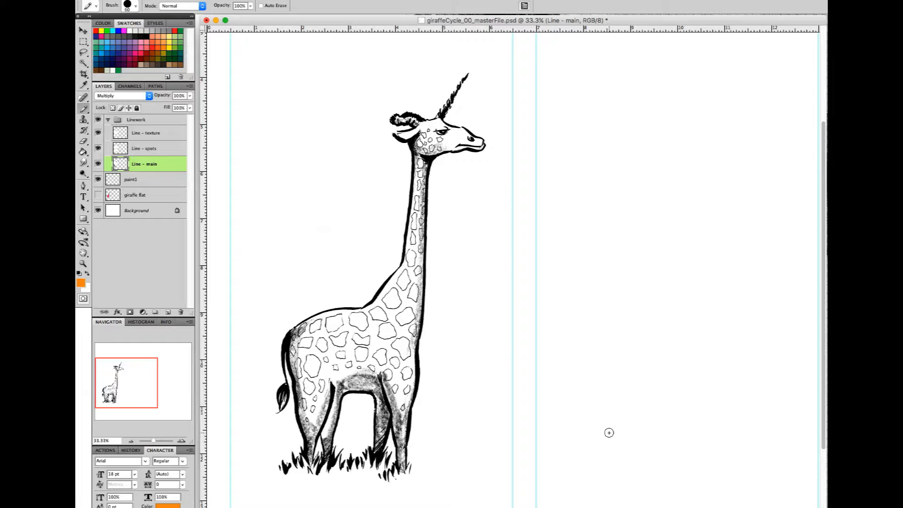
- Examine the cleaned linework along the body, neck and head at 100%, and look over the whole giraffe
key("super+plus")
key("super+plus")
key("super+plus")
key("super+plus")
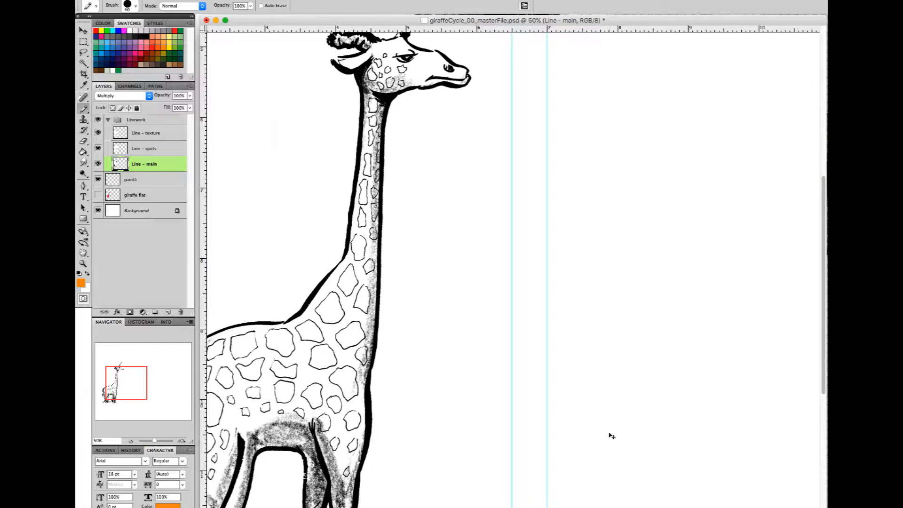
key("super+minus")
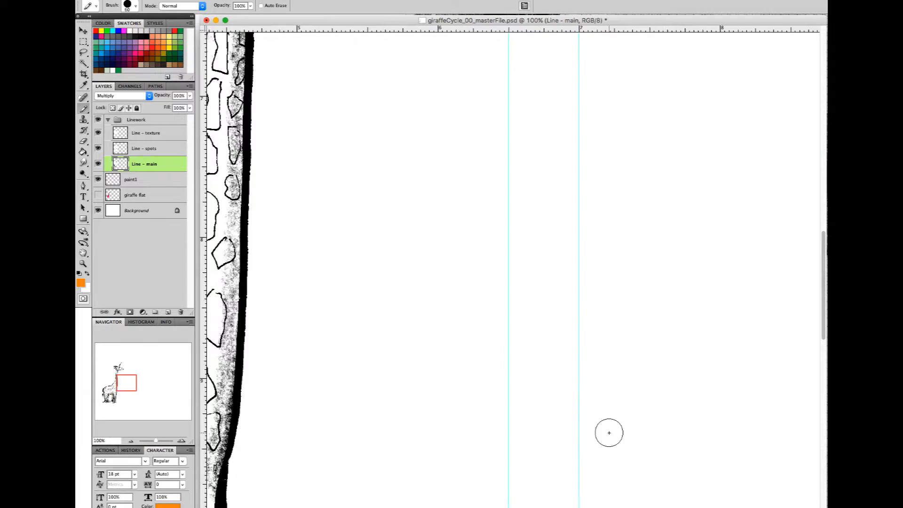
left_click_drag(254, 451, 602, 353)
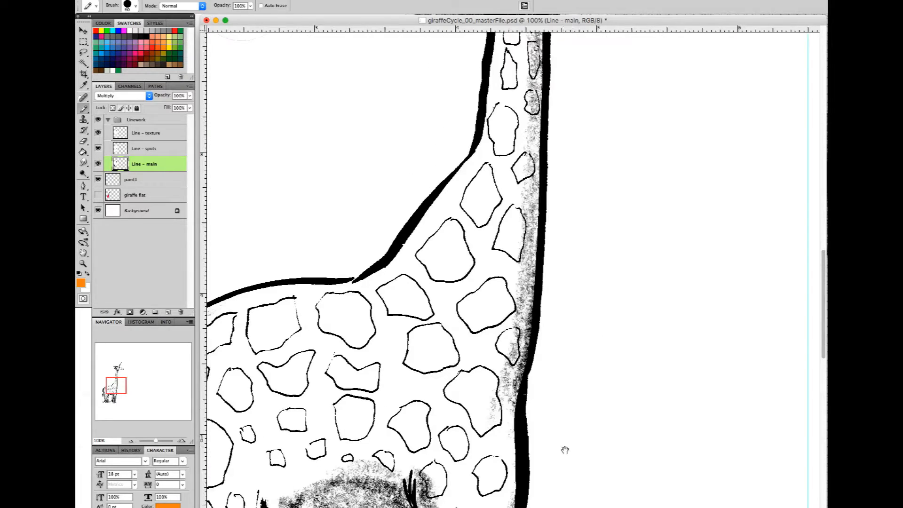
left_click_drag(574, 409, 606, 242)
left_click_drag(569, 472, 659, 398)
left_click_drag(517, 227, 520, 375)
left_click_drag(597, 371, 579, 399)
left_click_drag(643, 280, 601, 365)
left_click_drag(725, 78, 585, 320)
left_click_drag(548, 268, 501, 371)
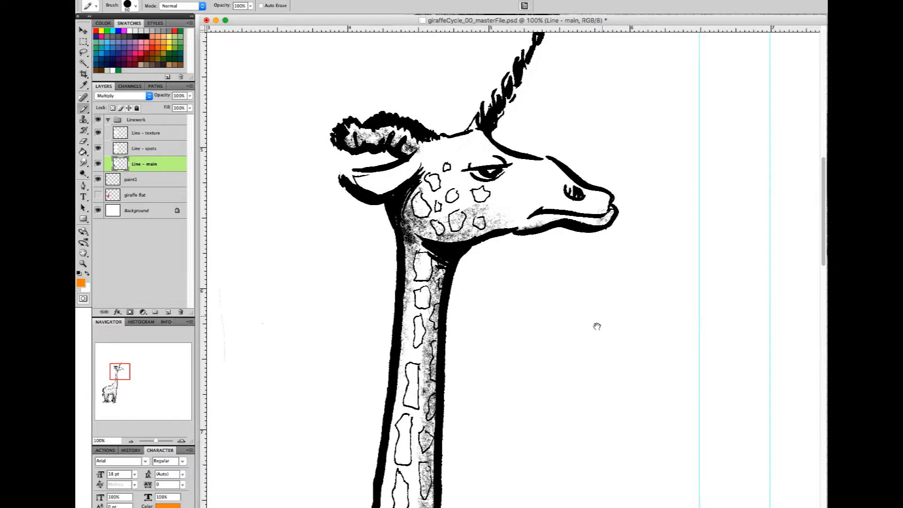
left_click_drag(597, 323, 514, 468)
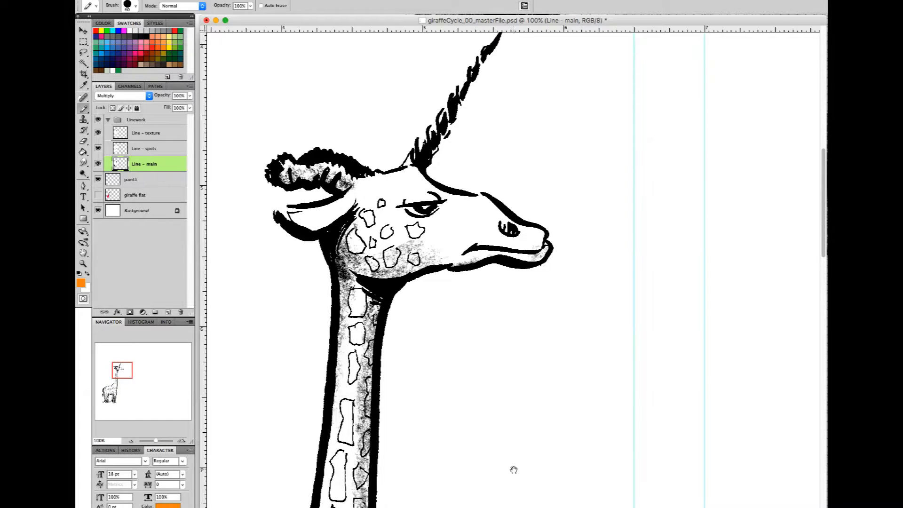
key("ctrl+minus")
key("ctrl+minus")
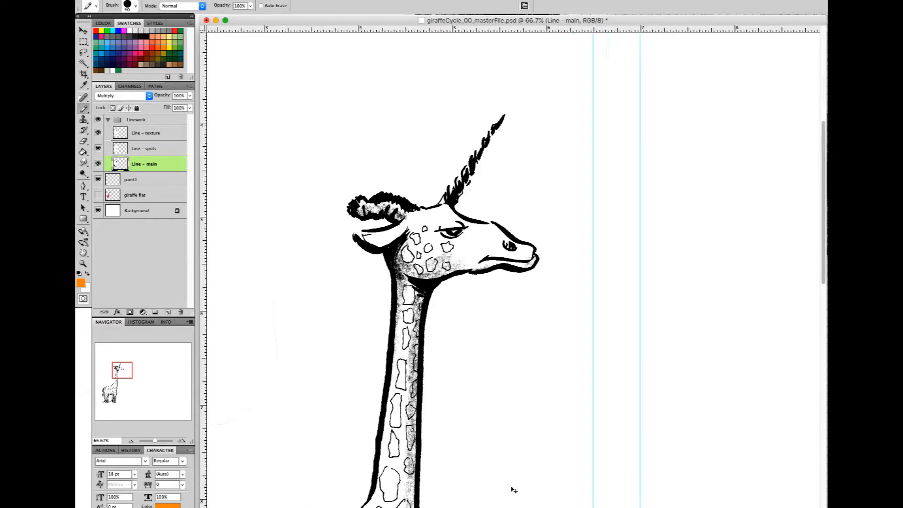
key("ctrl+minus")
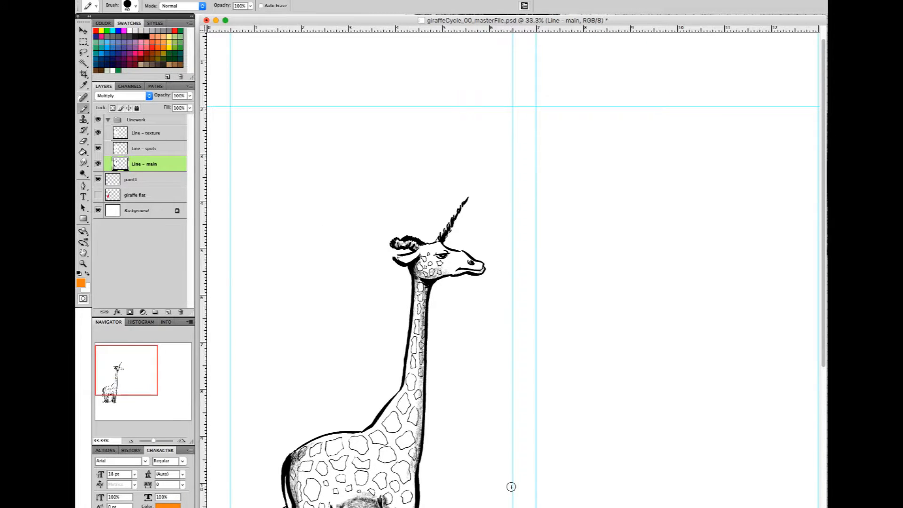
scroll(495, 389, "down", 5)
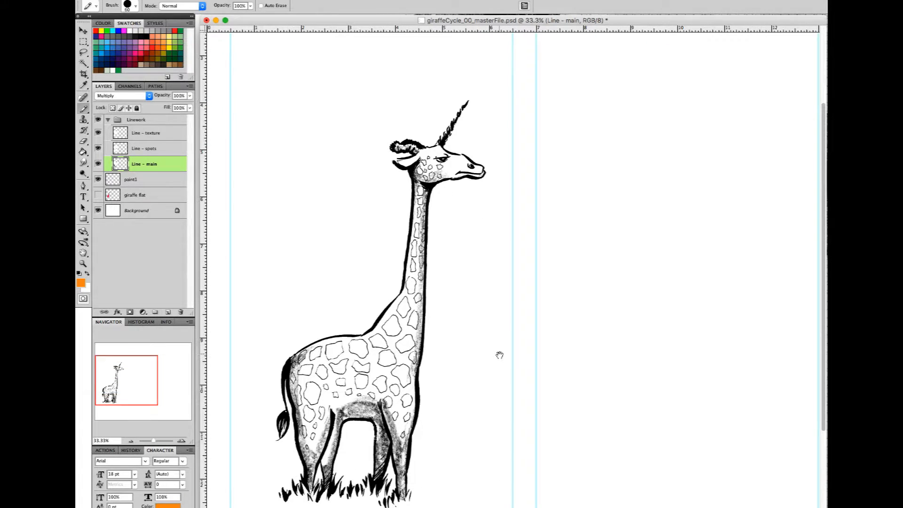
left_click_drag(500, 355, 500, 357)
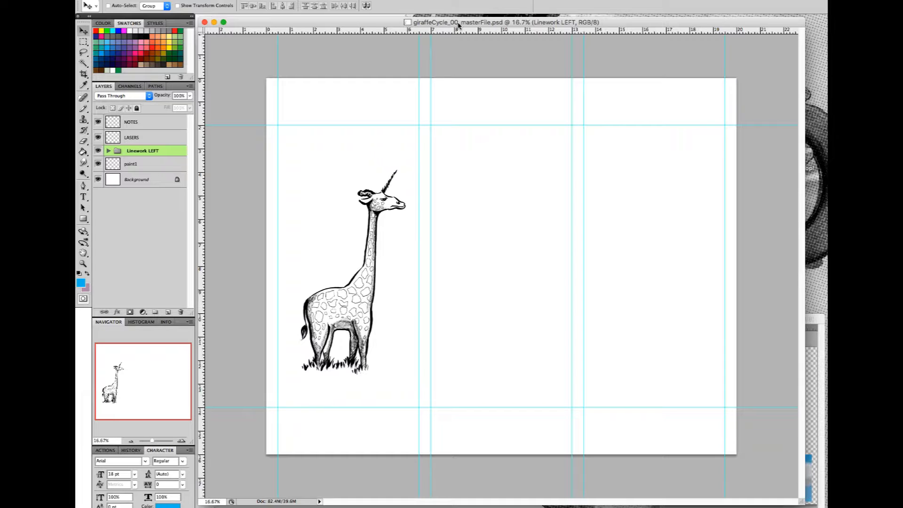
- Bring up colors-giraffe.psd, enlarge its window and examine the LEFT, MID and RT colour swatches
left_click_drag(474, 25, 474, 26)
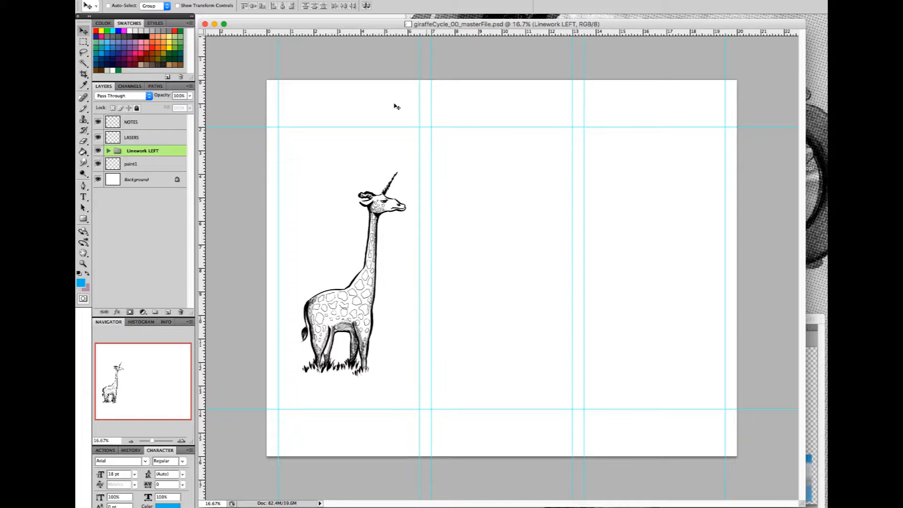
left_click(809, 323)
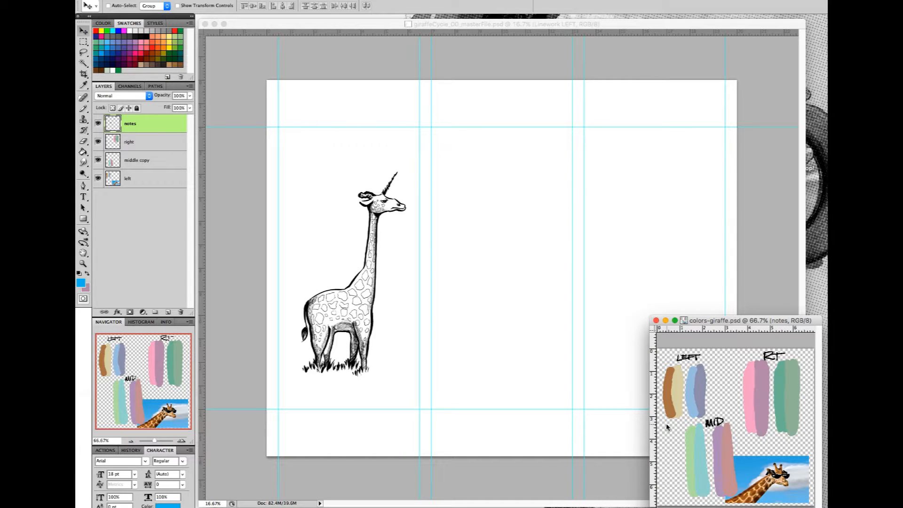
left_click_drag(735, 324, 437, 330)
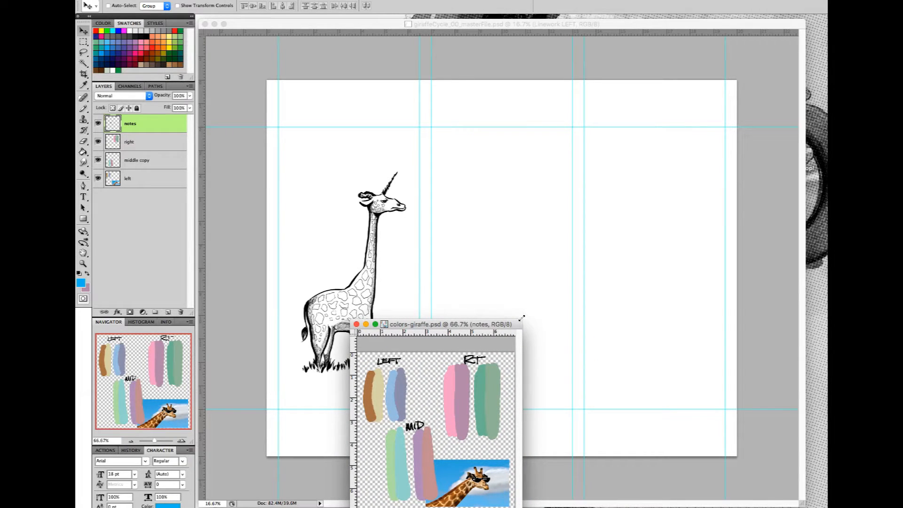
left_click_drag(521, 318, 806, 78)
key("super+equal")
key("super+equal")
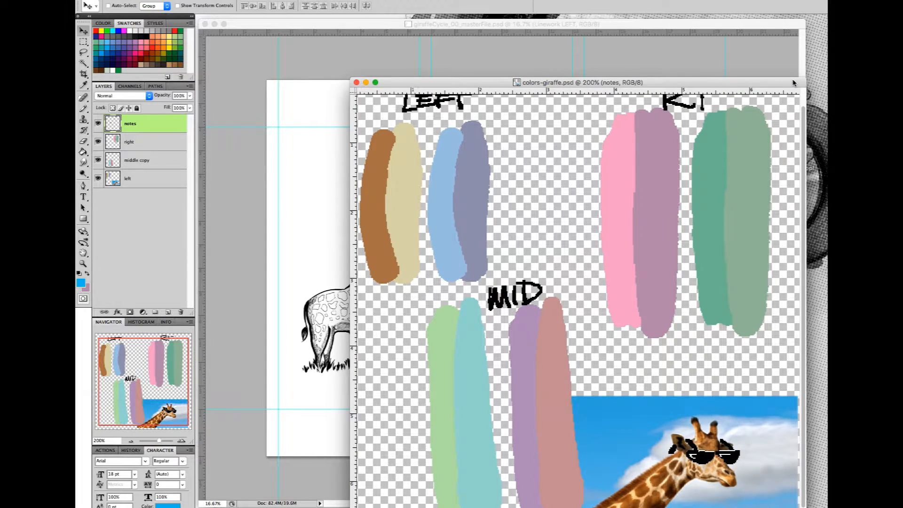
key("super+minus")
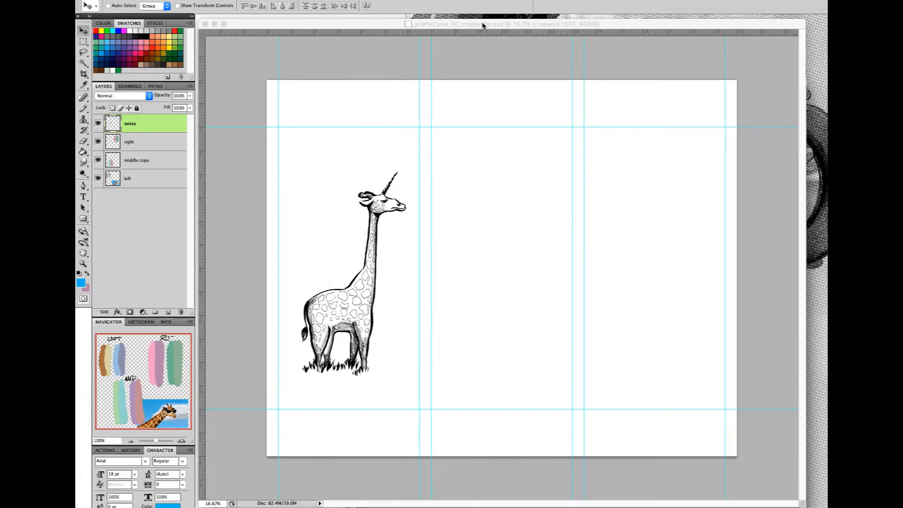
- Bring giraffeCycle_00_masterFile.psd back to the front and reposition its window
left_click(486, 29)
left_click_drag(486, 28, 494, 37)
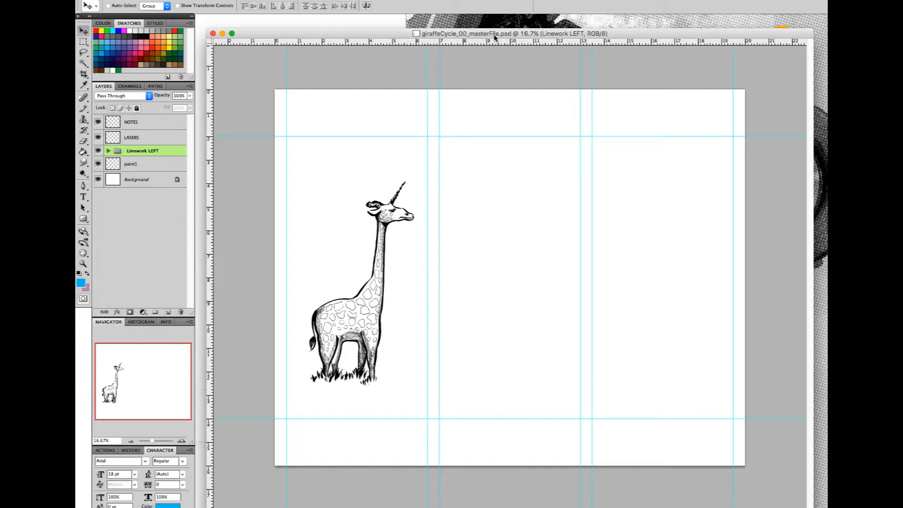
left_click_drag(617, 37, 611, 26)
- Return to colors-giraffe.psd, reduce its view to 50% and shrink its window to a small palette reference
left_click(489, 507)
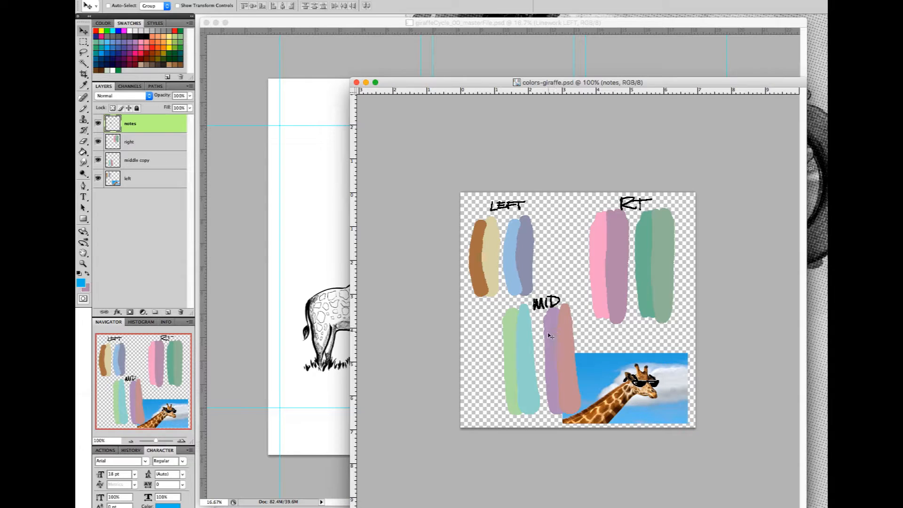
key("super+minus")
key("super+minus")
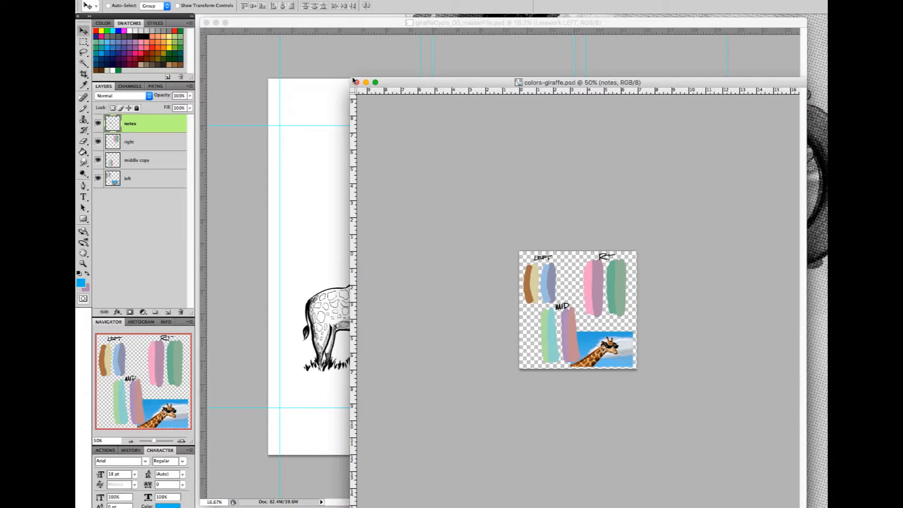
left_click_drag(349, 79, 643, 342)
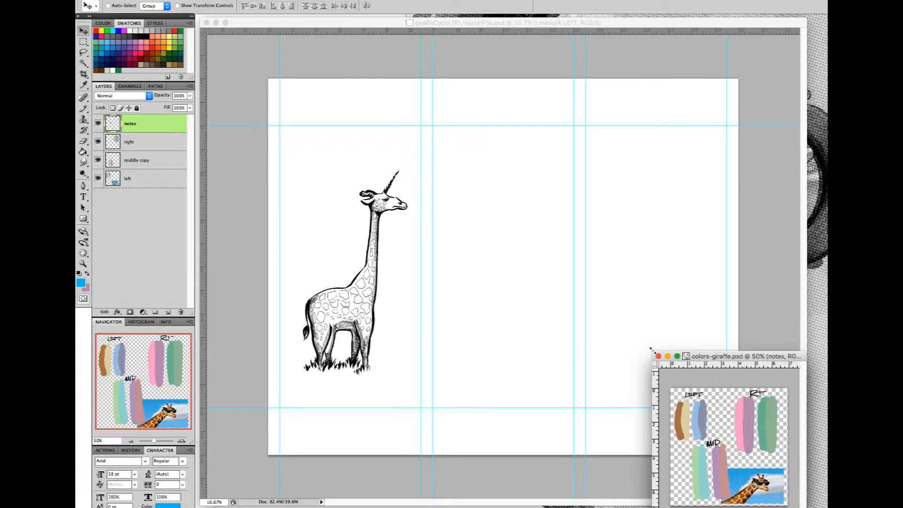
mouse_move(751, 350)
left_mouse_down()
mouse_move(769, 351)
mouse_move(763, 356)
left_mouse_up()
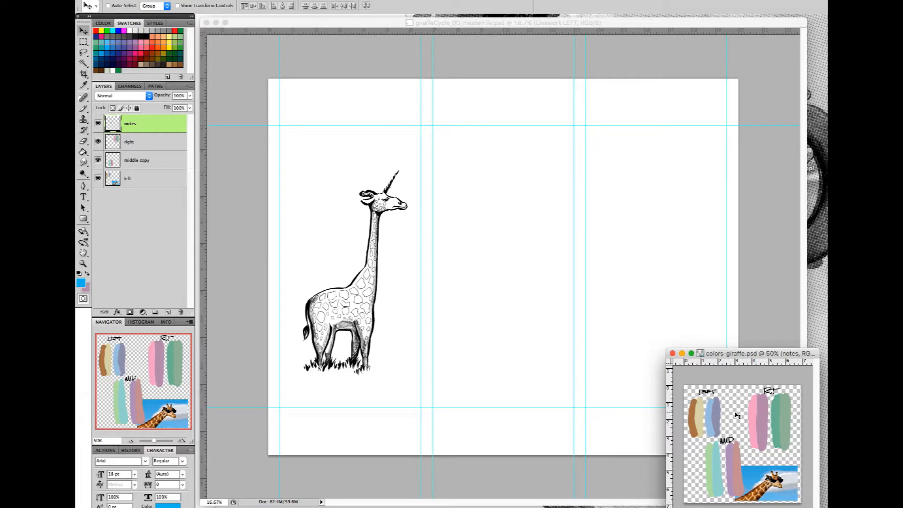
- Narrow the giraffeCycle_00_masterFile.psd window and move the colors-giraffe.psd palette window beside it
left_click(539, 476)
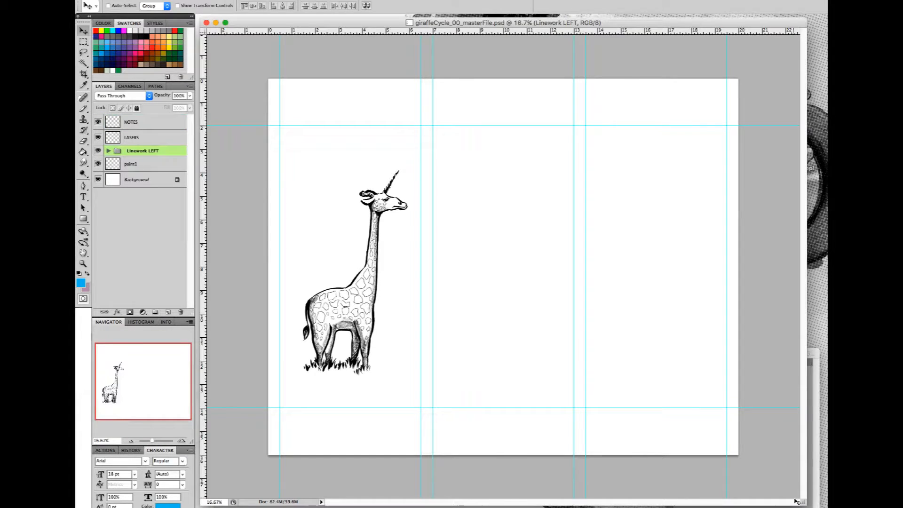
left_click_drag(800, 500, 718, 505)
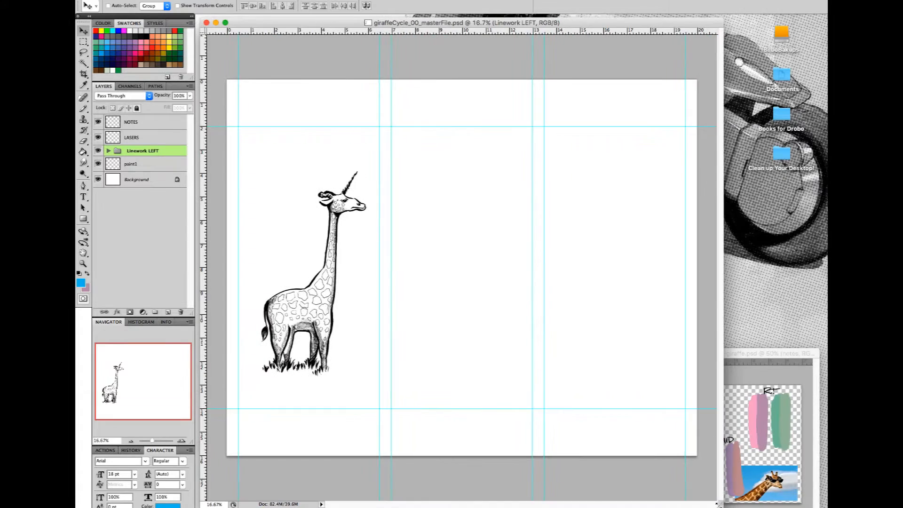
left_click(765, 356)
left_click_drag(765, 358, 793, 361)
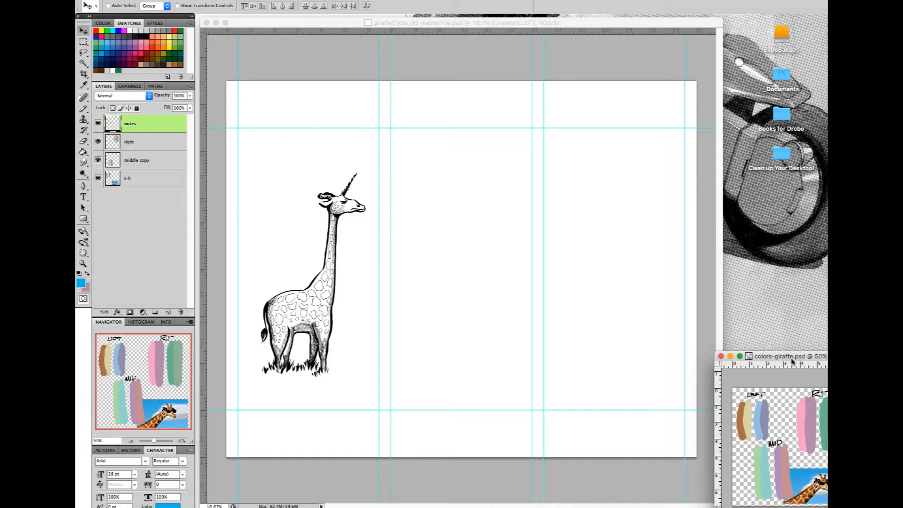
- Return to giraffeCycle_00_masterFile.psd and rename the paint1 layer as paint LEFT
left_click(490, 461)
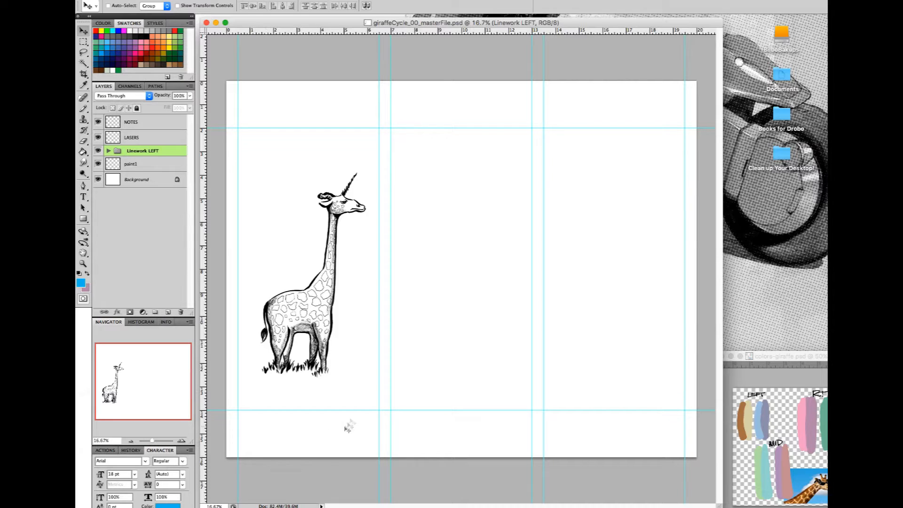
double_click(143, 168)
key("BackSpace")
type("LEFT")
key("Return")
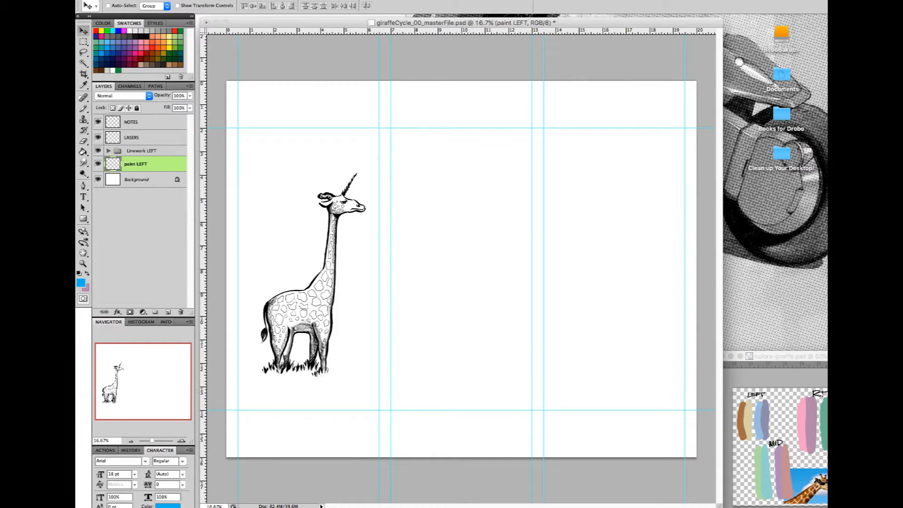
- Duplicate the Linework LEFT group and move the copied giraffe into the right panel
left_click(167, 152)
key("super+j")
left_click_drag(308, 319, 614, 321)
- Erase the left giraffe's horn on the Line - main layer of Linework LEFT, using a smaller eraser tip
left_click(109, 162)
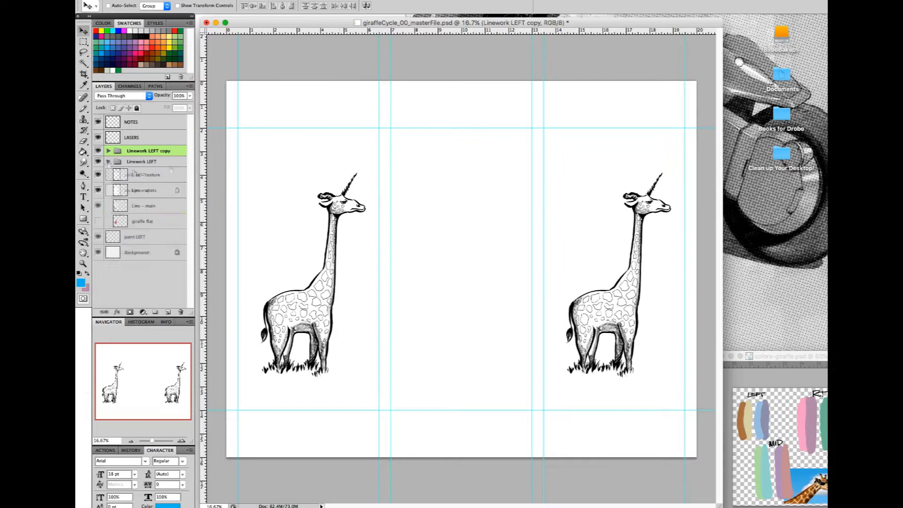
left_click(144, 206)
scroll(372, 290, "up", 5)
left_click_drag(142, 378, 121, 365)
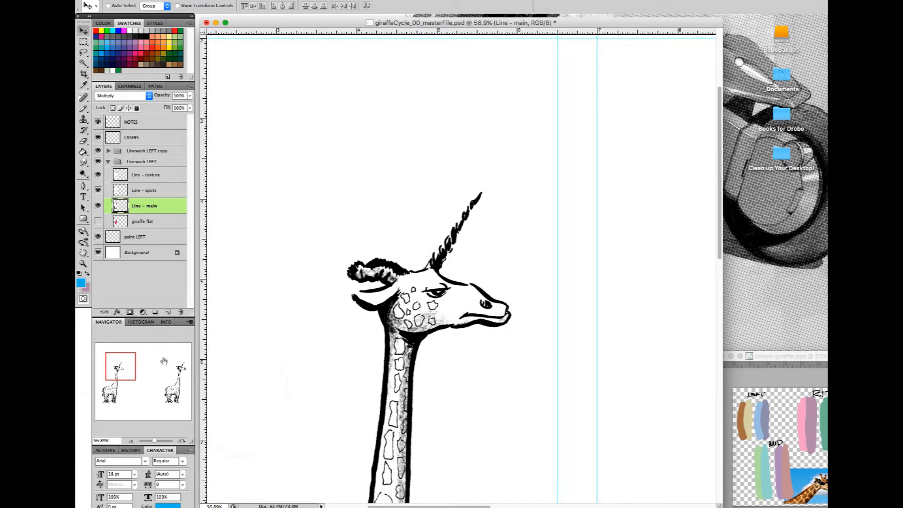
key("super+equal")
key("e")
key("bracketleft")
key("bracketleft")
key("bracketleft")
key("bracketleft")
key("bracketleft")
key("bracketleft")
key("bracketleft")
key("bracketleft")
key("bracketleft")
key("bracketleft")
key("bracketleft")
mouse_move(444, 259)
left_mouse_down()
mouse_move(419, 262)
mouse_move(451, 248)
mouse_move(462, 202)
left_mouse_up()
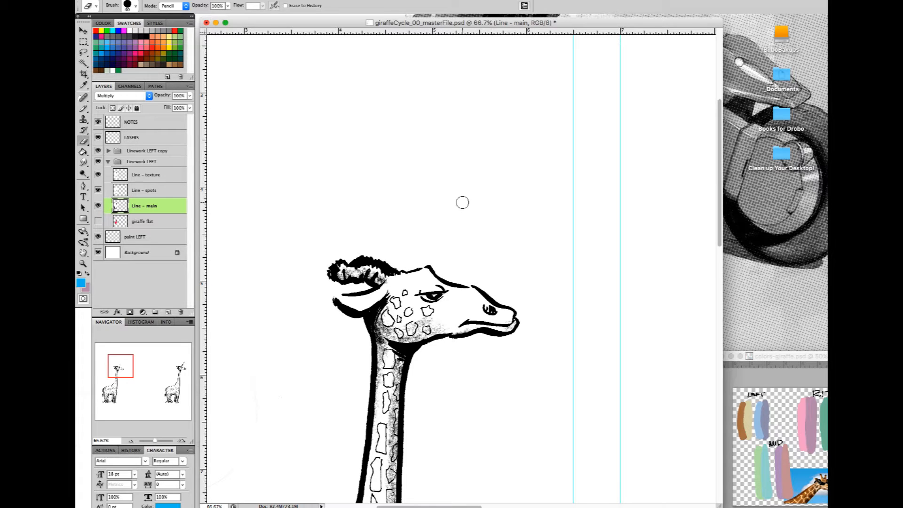
- Show the giraffe flat layer of Linework LEFT, erase the horn from its red shape and hide the layer again
key("super+minus")
left_click(142, 221)
left_click(98, 221)
key("super+equal")
key("super+equal")
mouse_move(469, 164)
left_mouse_down()
mouse_move(451, 209)
mouse_move(395, 250)
mouse_move(414, 258)
left_mouse_up()
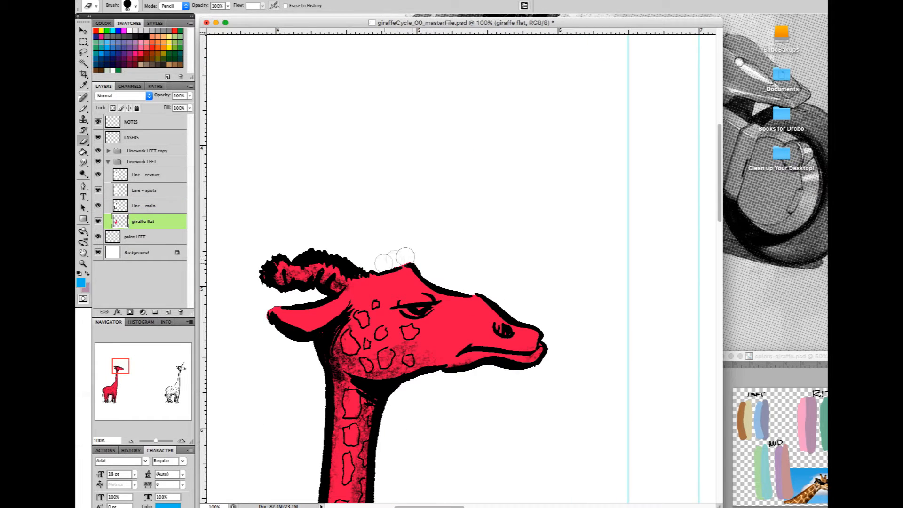
key("super+minus")
key("super+minus")
key("super+minus")
key("super+minus")
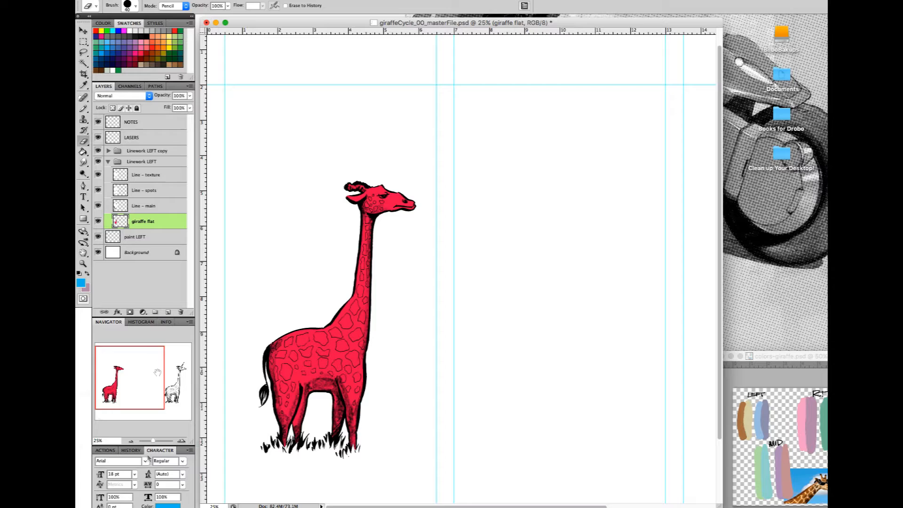
left_click(98, 221)
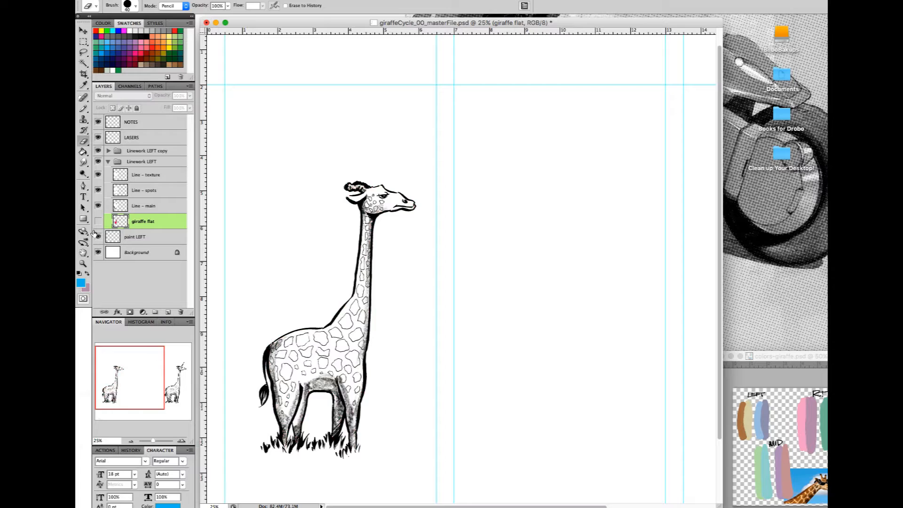
left_click(108, 162)
- Rename the copied linework group as Linework RIGHT
double_click(141, 150)
type("Linework RIGHT")
key("Return")
- Place a duplicate of the Linework LEFT group in the centre panel and name it Linework CENTER
left_click(163, 163)
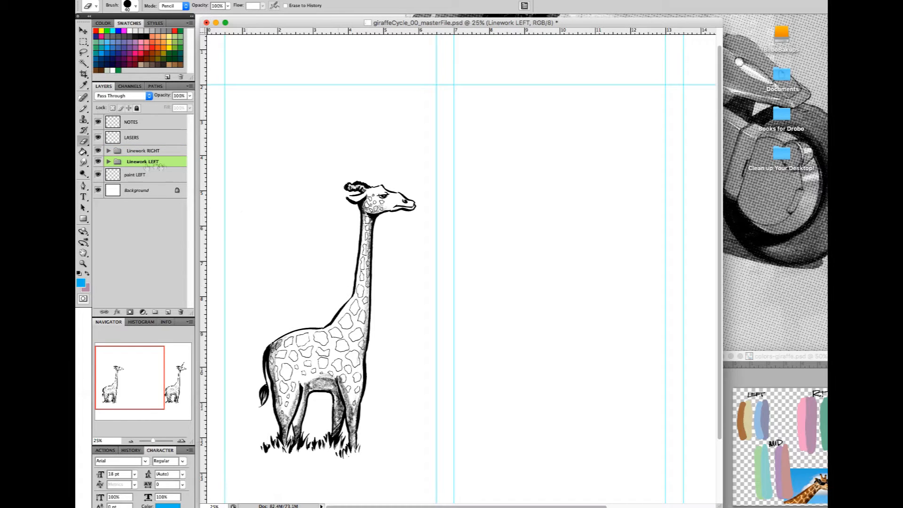
left_click_drag(161, 164, 168, 312)
key("super+minus")
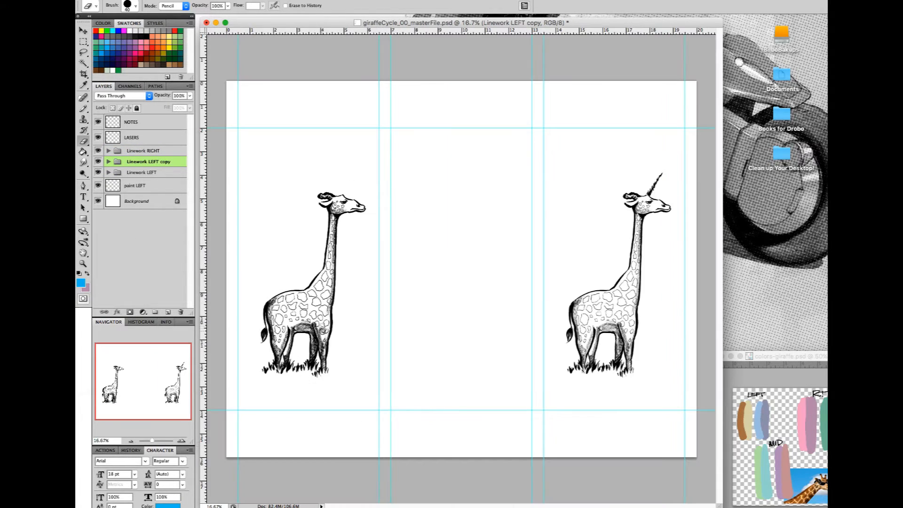
key("v")
left_click_drag(317, 329, 468, 334)
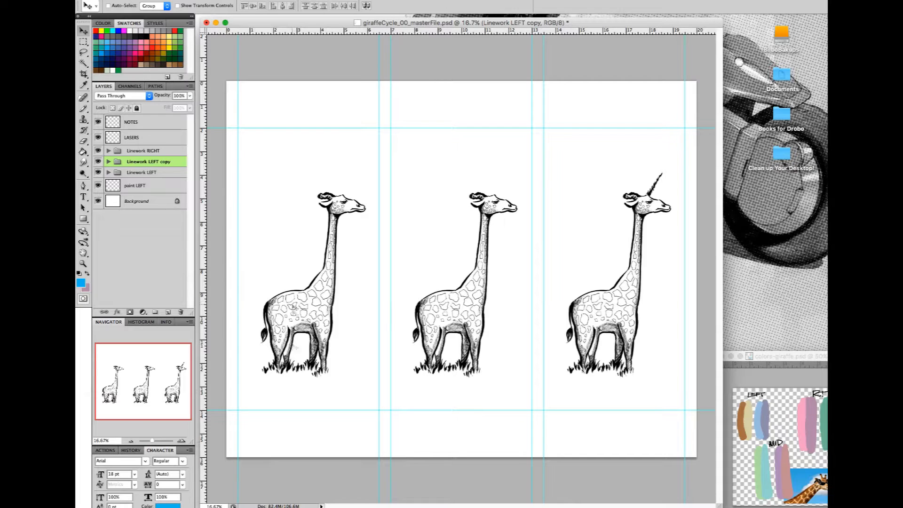
double_click(145, 161)
type("Linework CENTER")
key("Return")
- Add new layers named paint CENTER and paint RIGHT beneath their matching linework groups
key("super+shift+n")
type("paint CENTER")
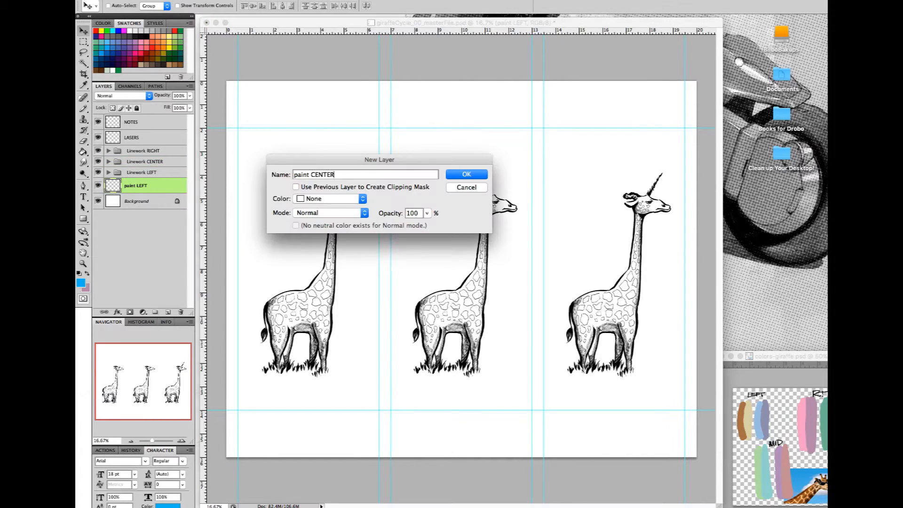
key("Return")
key("super+shift+n")
type("paint RIGHT")
key("Return")
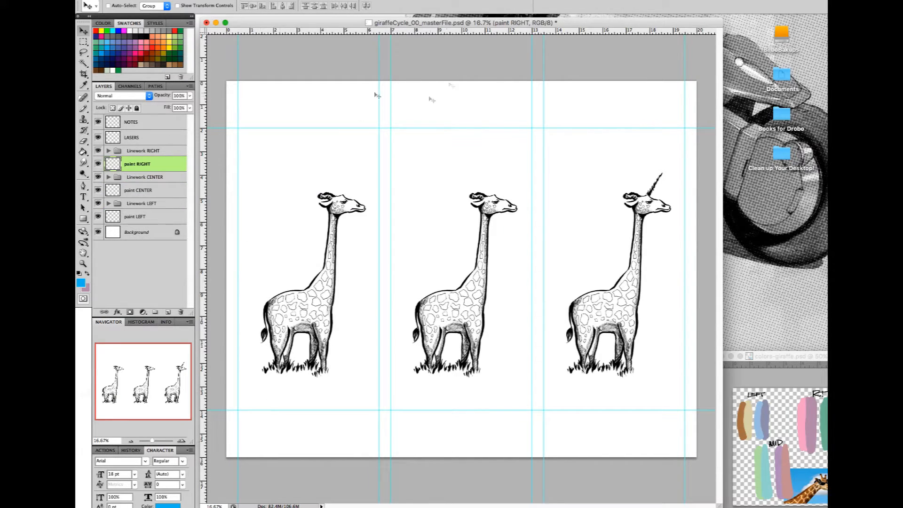
- Fill the left panel between the guides with the palette's light blue on the paint LEFT layer
key("alt+bracketleft")
key("alt+bracketleft")
key("alt+bracketleft")
key("alt+bracketleft")
key("m")
left_click_drag(238, 127, 379, 410)
key("b")
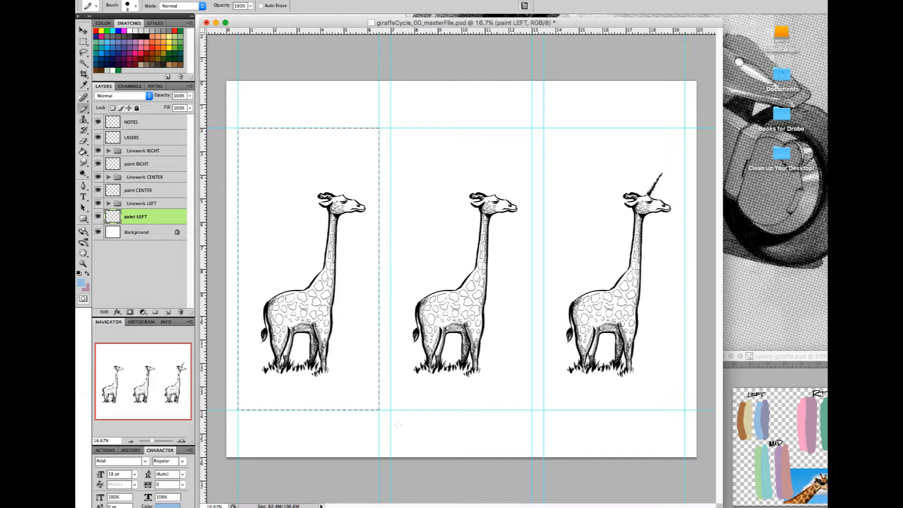
key("alt+BackSpace")
- Fill the centre panel between the guides with the palette's pink on the paint CENTER layer
key("alt+bracketright")
key("alt+bracketright")
key("m")
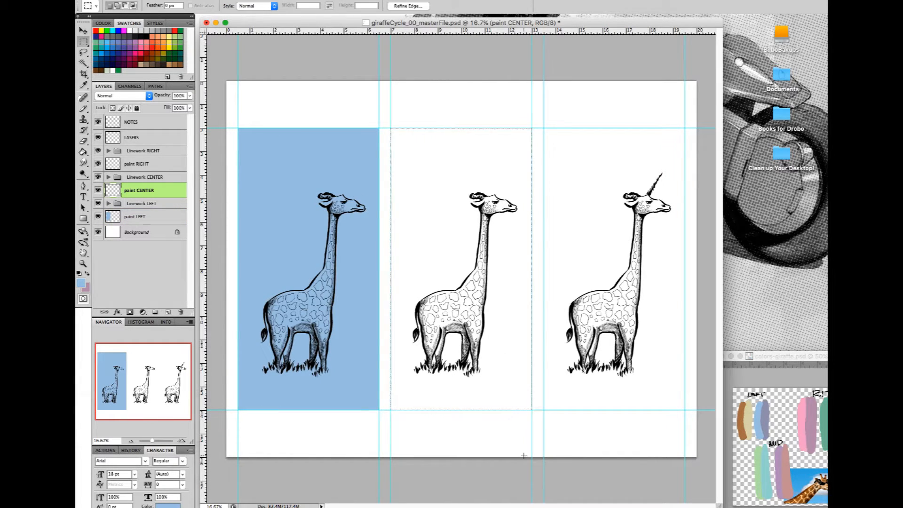
left_click_drag(391, 128, 532, 409)
key("alt+BackSpace")
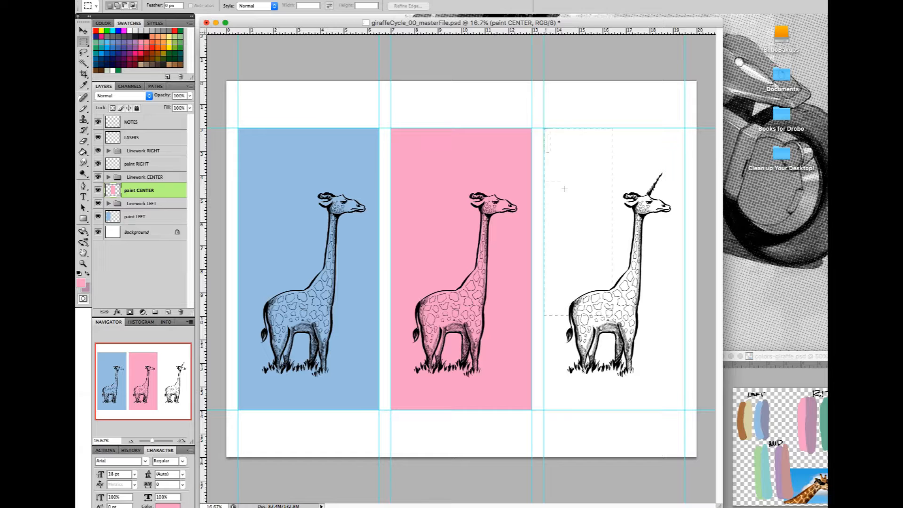
- Fill the right panel between the guides with pink on the paint RIGHT layer
left_click_drag(543, 128, 685, 409)
key("alt+BackSpace")
key("Delete")
left_click(160, 164)
key("super+BackSpace")
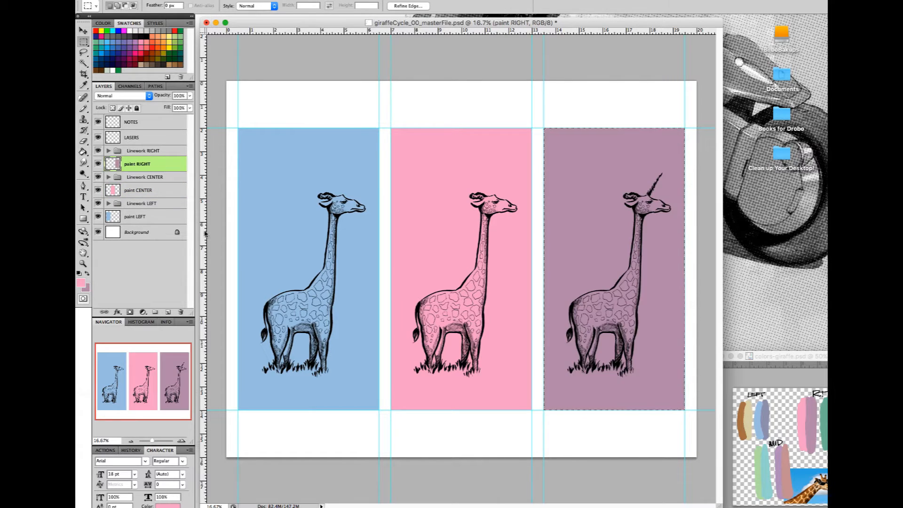
key("alt+BackSpace")
- Fill the centre panel on the paint CENTER layer with the purple sampled from the MID swatches
left_click(163, 191)
left_click_drag(391, 128, 532, 410)
key("i")
left_click(781, 462)
key("alt+BackSpace")
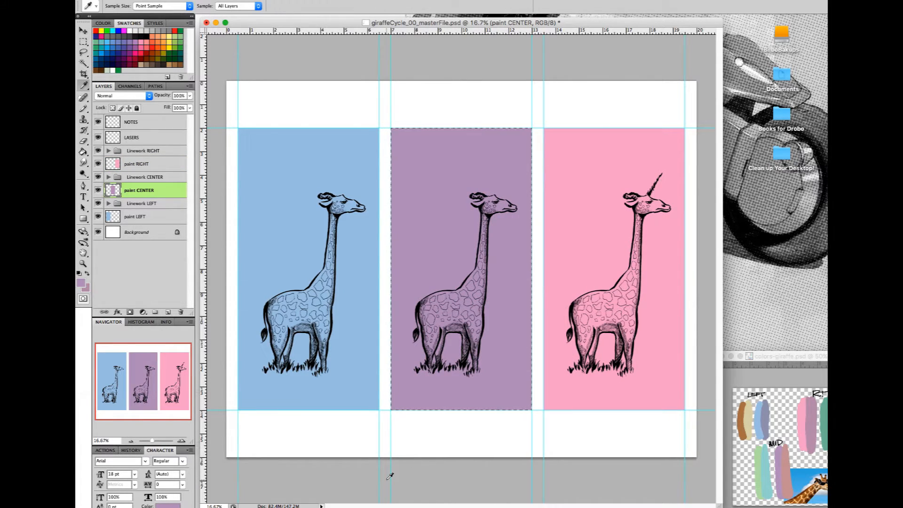
key("super+d")
- Select the left giraffe's shape from its giraffe flat layer and fill it on paint LEFT with the palette's tan
left_click(108, 203)
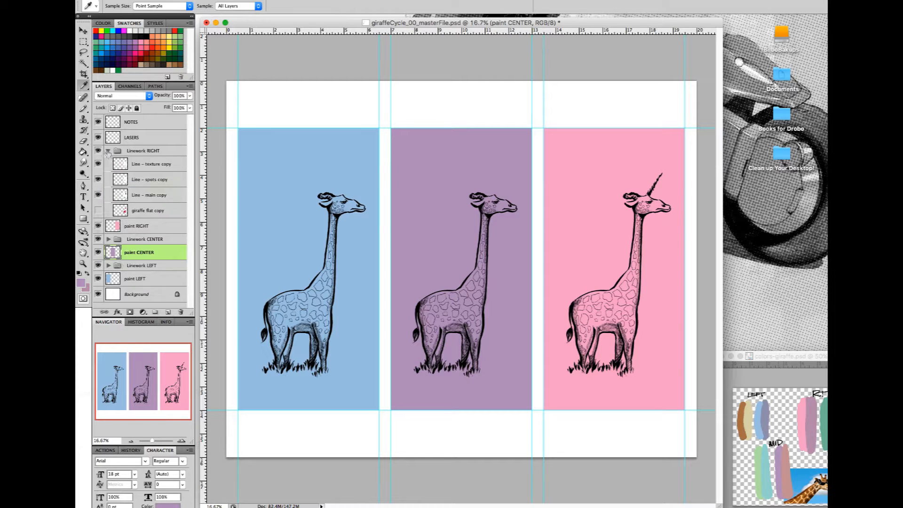
left_click(160, 263)
key("w")
left_click(98, 264)
key("b")
left_click(748, 419, "alt")
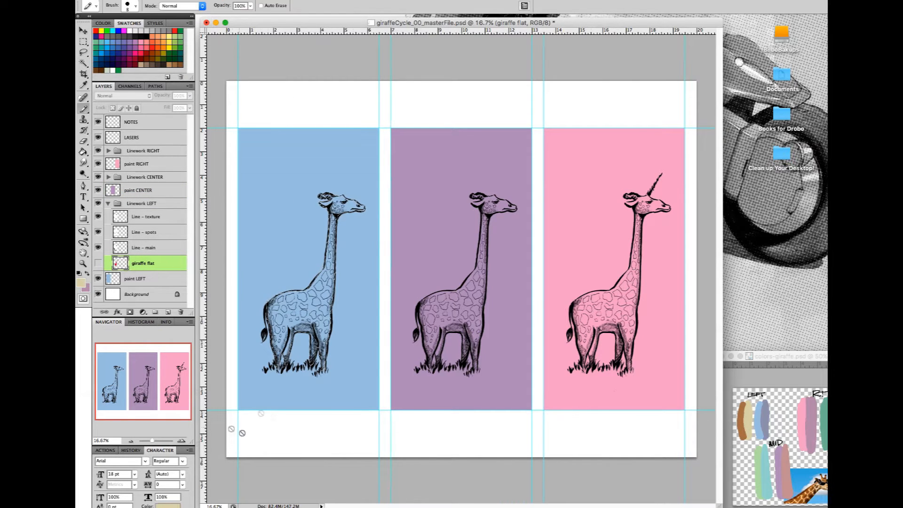
left_click(157, 280)
key("super+BackSpace")
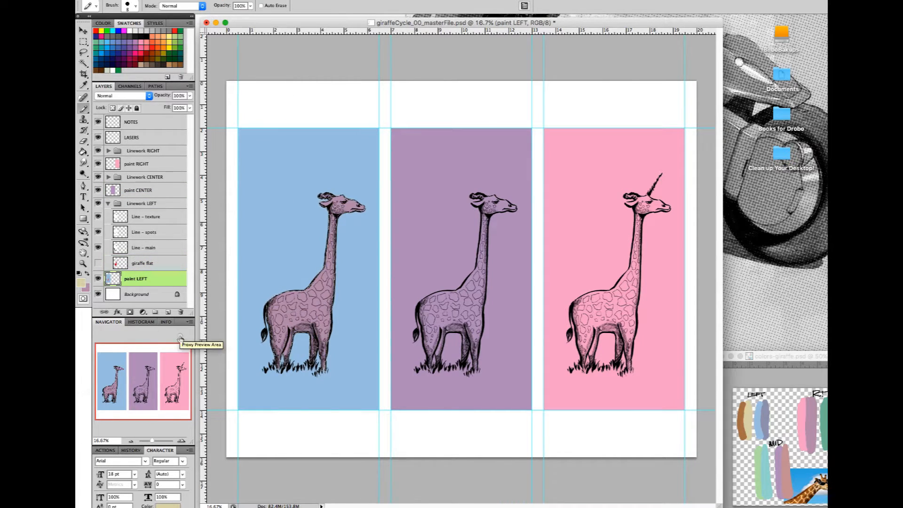
key("alt+BackSpace")
key("super+d")
- Move the three giraffe flat layers out of their linework groups to sit below the matching paint layers
left_click(108, 203)
left_click(108, 178)
left_click(109, 265)
mouse_move(191, 216)
left_mouse_down()
mouse_move(191, 258)
mouse_move(162, 292)
left_mouse_up()
left_click_drag(166, 181, 167, 203)
left_click_drag(191, 197, 192, 151)
left_click(108, 135)
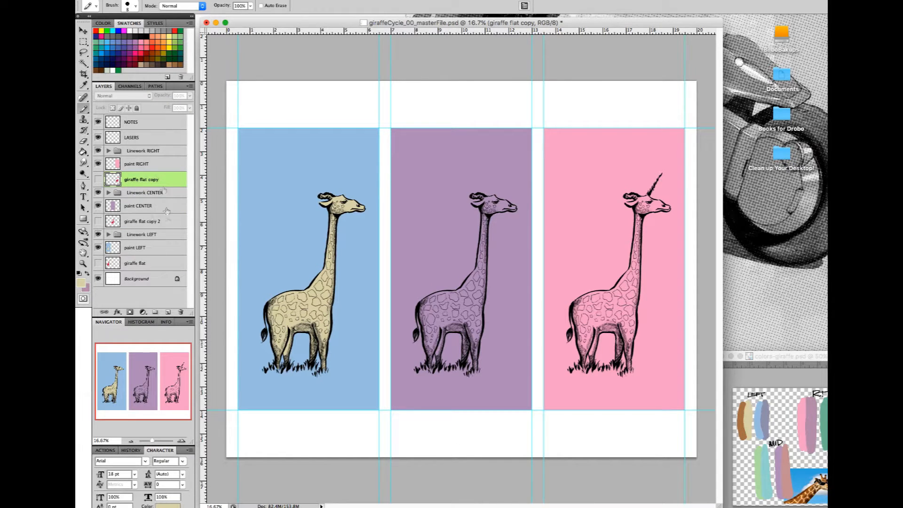
- Rename the three flat layers as giraffe flat LEFT, giraffe flat CENTER and giraffe flat RIGHT
left_click(143, 265)
double_click(155, 222)
type("giraffe flat CENTER")
key("Return")
double_click(149, 180)
type("giraffe flat RIGHT")
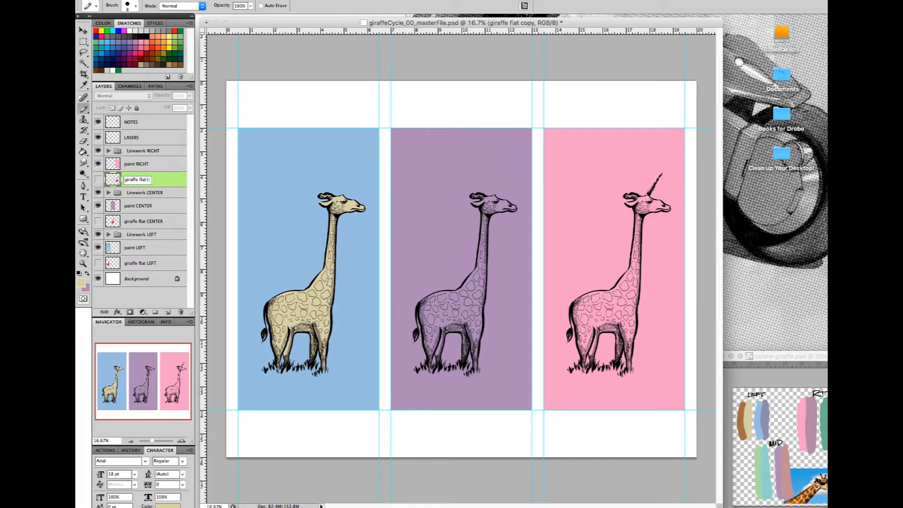
key("Return")
- Select the giraffe shape from giraffe flat CENTER and fill it on paint CENTER with the light green MID swatch
left_click(159, 222)
key("w")
left_click(465, 300)
left_click(162, 207)
key("b")
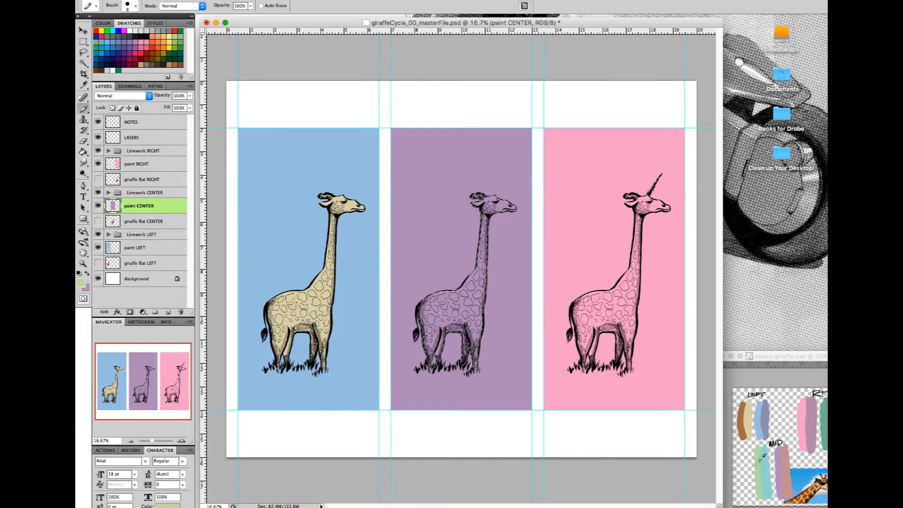
left_click(760, 460, "alt")
key("alt+BackSpace")
key("super+d")
- Move the colors-giraffe.psd window so its RT swatches show in full, and nudge the giraffeCycle_00_masterFile.psd window
left_click(162, 180)
key("w")
left_click(607, 311)
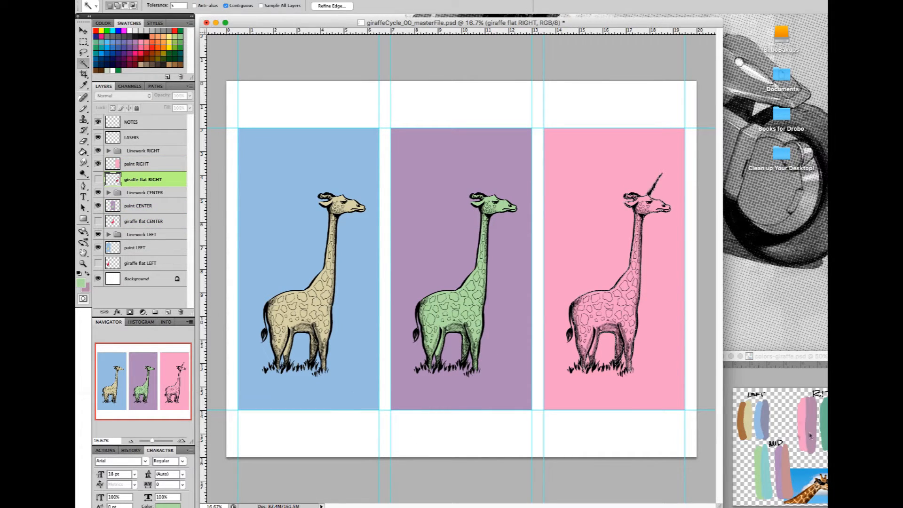
left_click_drag(783, 356, 756, 354)
mouse_move(583, 22)
left_mouse_down()
mouse_move(652, 285)
mouse_move(585, 24)
left_mouse_up()
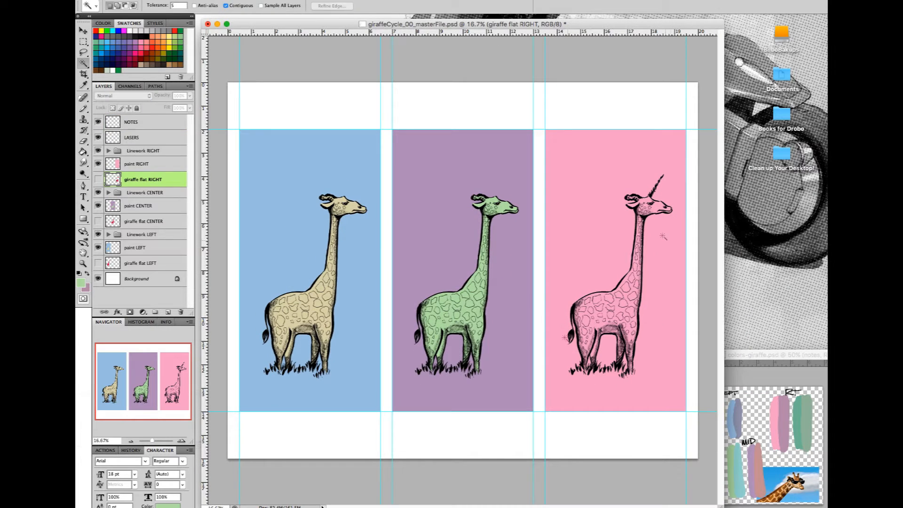
- Fill the right panel on the paint RIGHT layer with the grey-green sampled from the RT swatches
left_click(151, 164)
key("m")
left_click_drag(545, 129, 687, 412)
key("b")
left_click(801, 416, "alt")
key("alt+BackSpace")
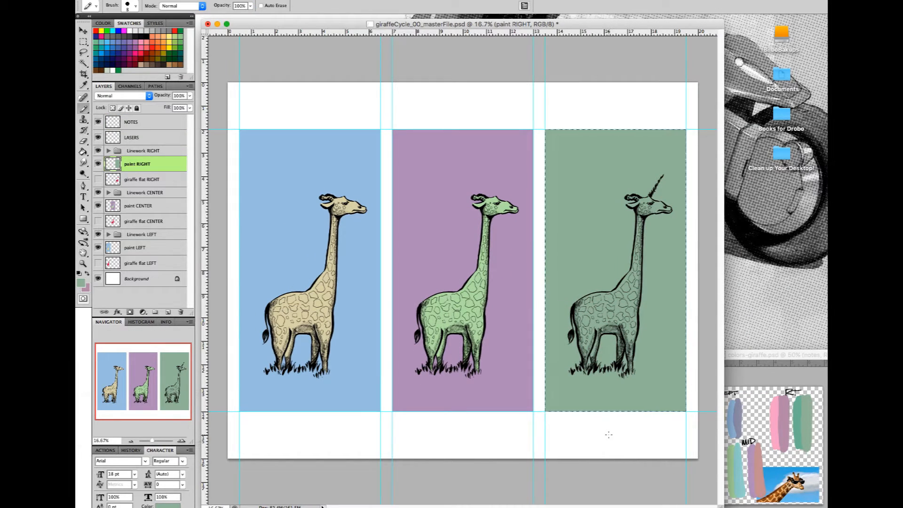
- Select the giraffe shape from giraffe flat RIGHT and fill it on paint RIGHT with the RT swatch's pink
left_click(779, 423, "alt")
key("super+d")
left_click(142, 179)
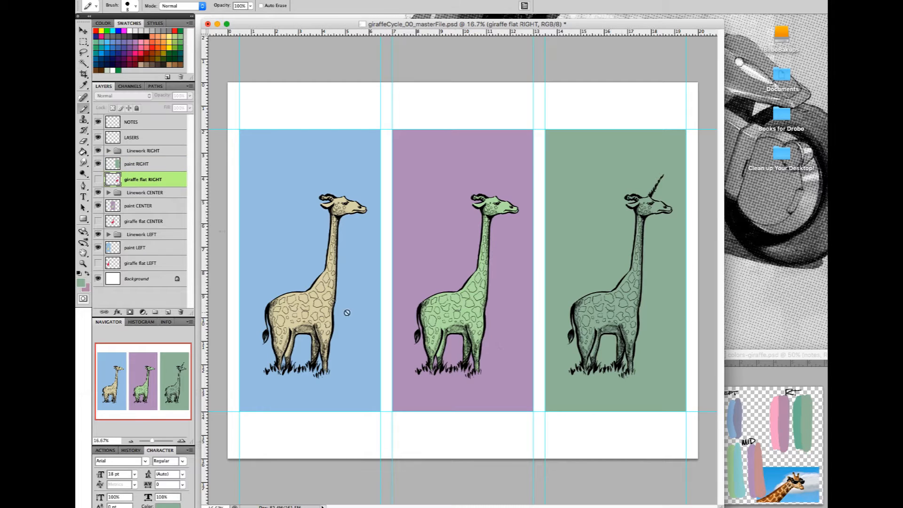
key("w")
left_click(606, 310)
left_click(141, 165)
key("alt+BackSpace")
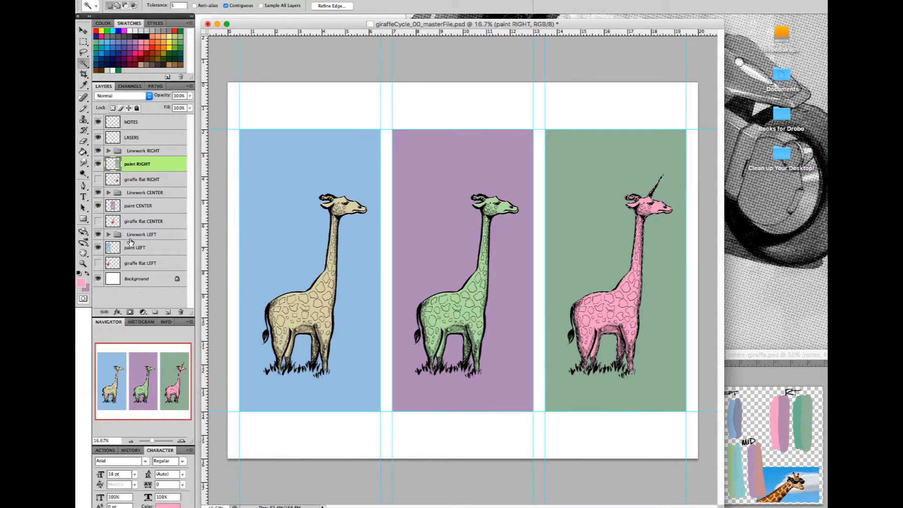
- Refill the whole right panel on the paint RIGHT layer with the RT swatch's pink
key("m")
left_click_drag(545, 129, 686, 412)
key("alt+BackSpace")
- Sample the RT grey-green and fill the right giraffe's shape with it on paint RIGHT, using giraffe flat RIGHT for the selection
key("b")
left_click(805, 423, "alt")
key("super+d")
left_click(142, 179)
key("w")
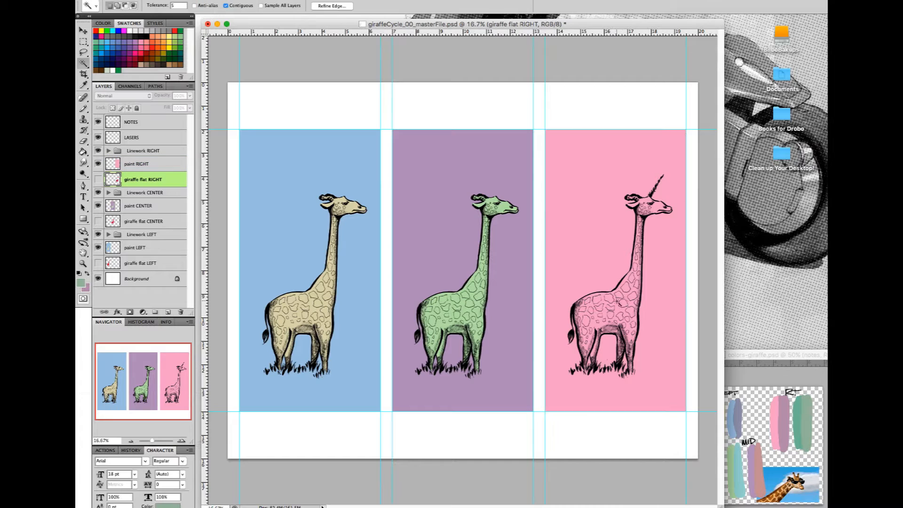
left_click(617, 302)
left_click(141, 164)
key("alt+BackSpace")
- Lighten the right giraffe's fill to a pale grey-green with a Hue/Saturation adjustment and clear the selection
key("super+u")
left_click_drag(346, 406, 380, 407)
key("Return")
key("super+d")
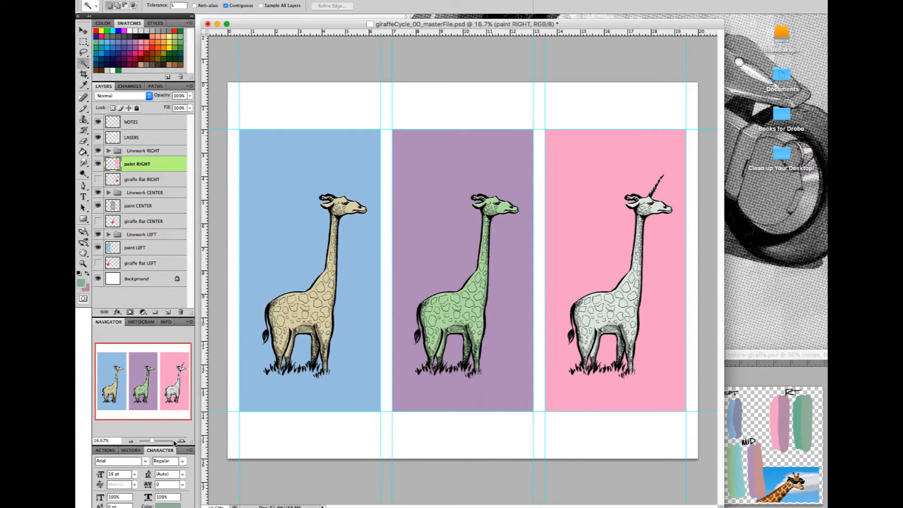
- Draw a frame shape with Color Overlay and Stroke effects above Linework RIGHT, extending past the canvas edges with the three panels cut out
left_click_drag(761, 356, 758, 354)
left_click_drag(585, 27, 588, 26)
left_click(144, 151)
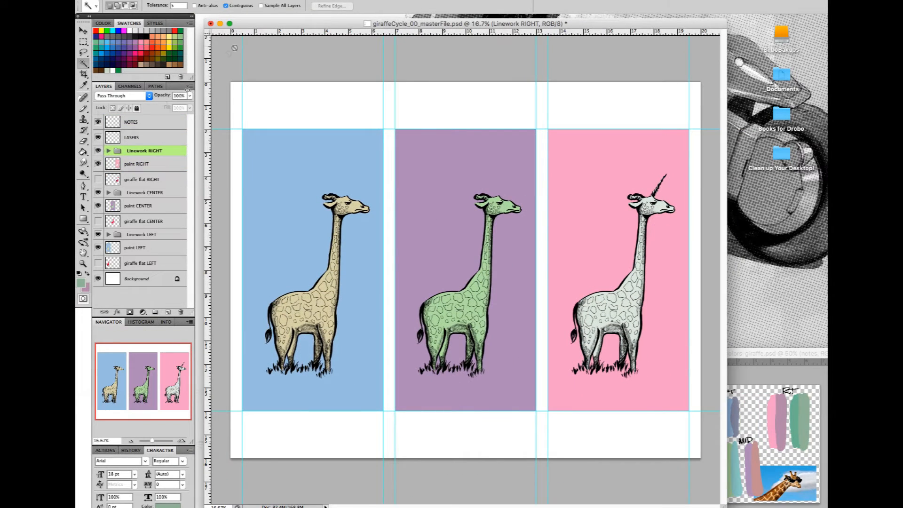
key("u")
left_click(321, 6)
left_click(311, 169)
left_click_drag(470, 24, 471, 23)
left_click_drag(243, 129, 385, 411)
key("super+z")
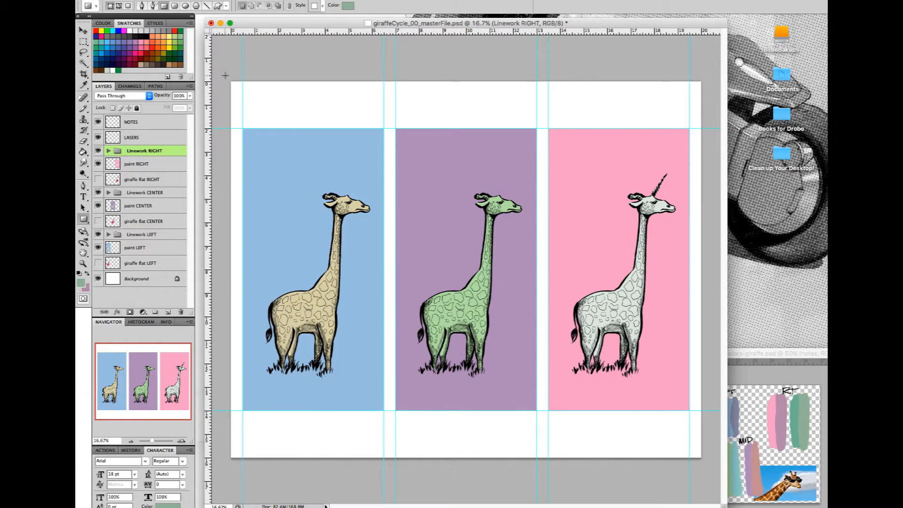
left_click_drag(225, 75, 707, 464)
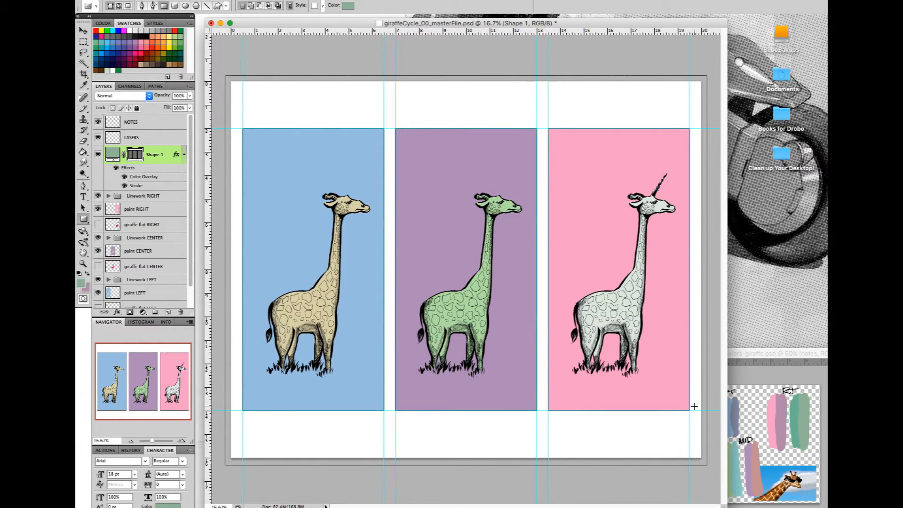
- Set the Stroke effect on the Shape 1 frame layer to a size of 10 px
key("super+plus")
key("super+plus")
key("super+plus")
key("super+minus")
key("super+minus")
key("super+minus")
double_click(176, 154)
left_click(541, 253)
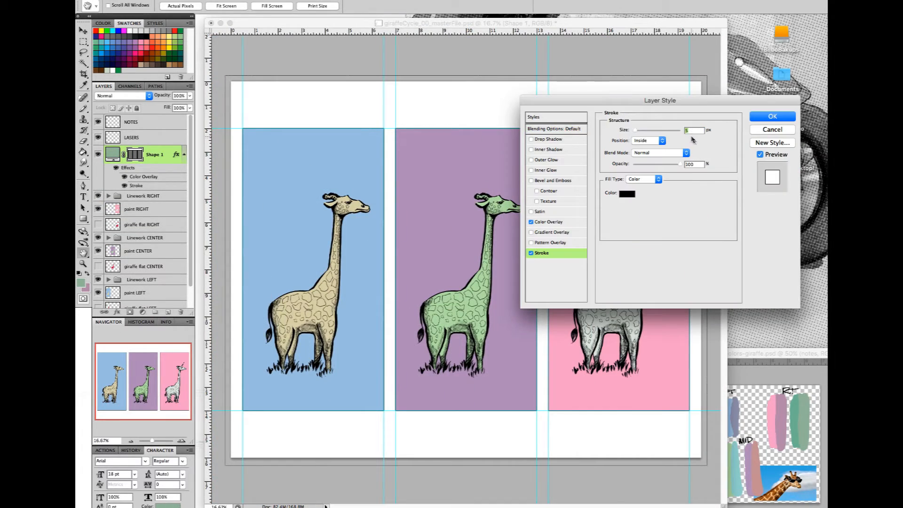
type("10")
key("Return")
- Examine the thickened frame stroke up close along the panel edges and corners
key("super+plus")
key("super+plus")
key("super+plus")
mouse_move(513, 195)
left_mouse_down()
mouse_move(447, 347)
mouse_move(447, 422)
left_mouse_up()
key("super+plus")
key("super+plus")
key("super+plus")
key("super+minus")
left_click_drag(377, 366, 401, 467)
key("super+minus")
key("super+minus")
key("super+minus")
key("super+minus")
key("super+minus")
- Rename the Shape 1 layer "borders layer" and lock it, with the guides hidden
left_click(184, 154)
double_click(155, 154)
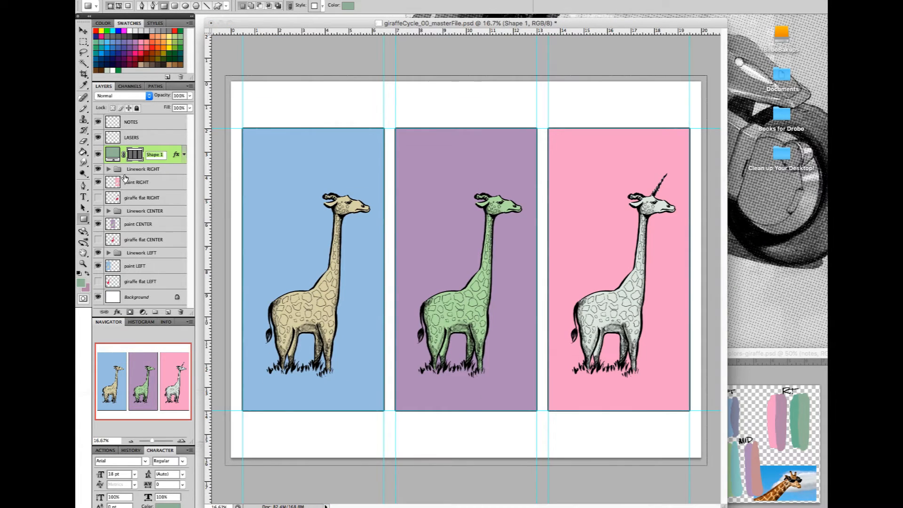
type("borders layer")
key("Return")
key("slash")
key("super+semicolon")
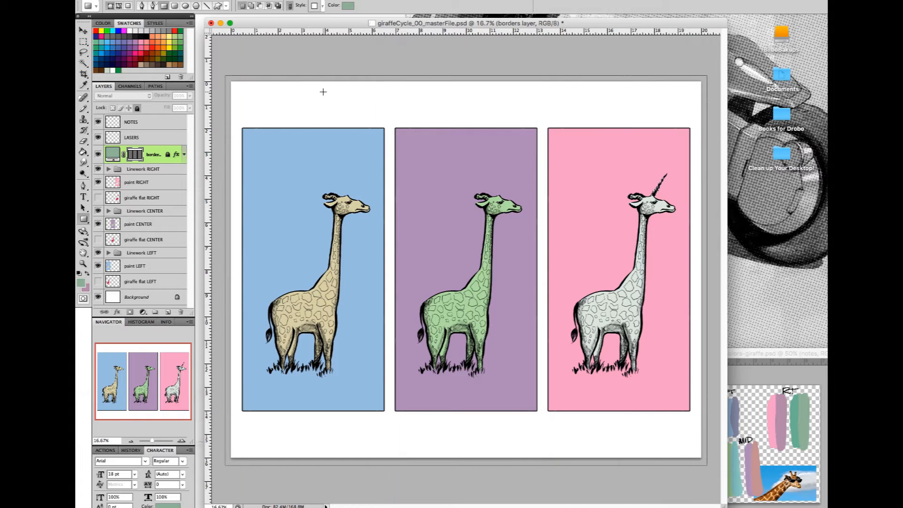
- Duplicate the paint LEFT layer for brush work and save the document
left_click(165, 265)
key("super+j")
key("b")
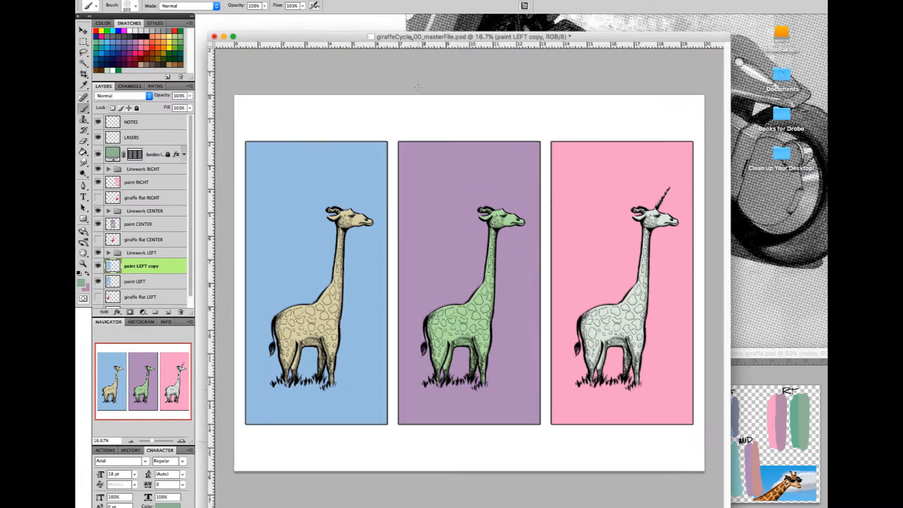
key("super+s")
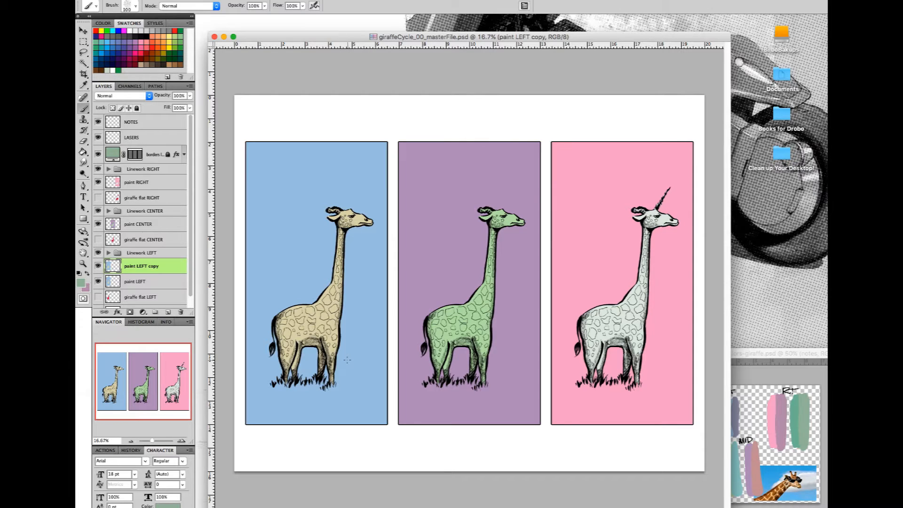
- Sample the LEFT brown swatch and select the left giraffe's shape from giraffe flat LEFT, returning to paint LEFT copy
key("super+plus")
key("super+plus")
scroll(347, 362, "left", 5)
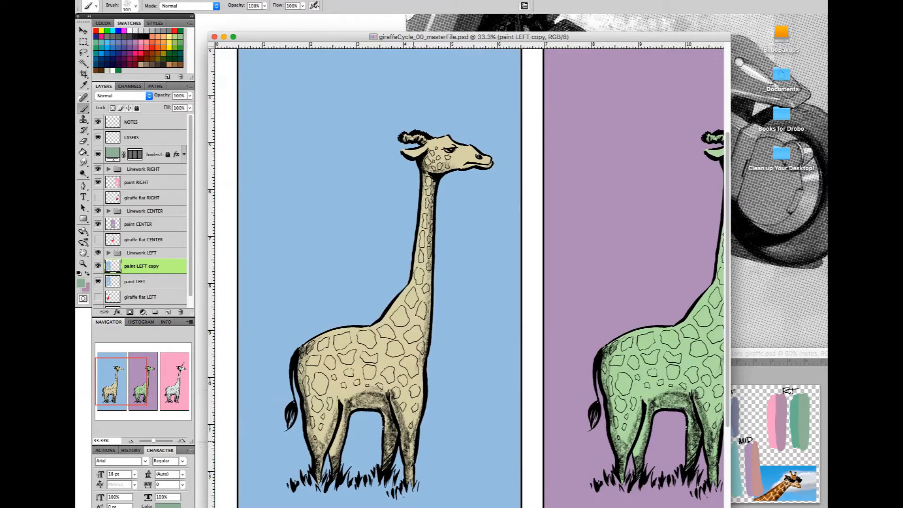
key("super+minus")
left_click_drag(776, 354, 770, 369)
left_click(707, 433, "alt")
left_click_drag(466, 36, 456, 31)
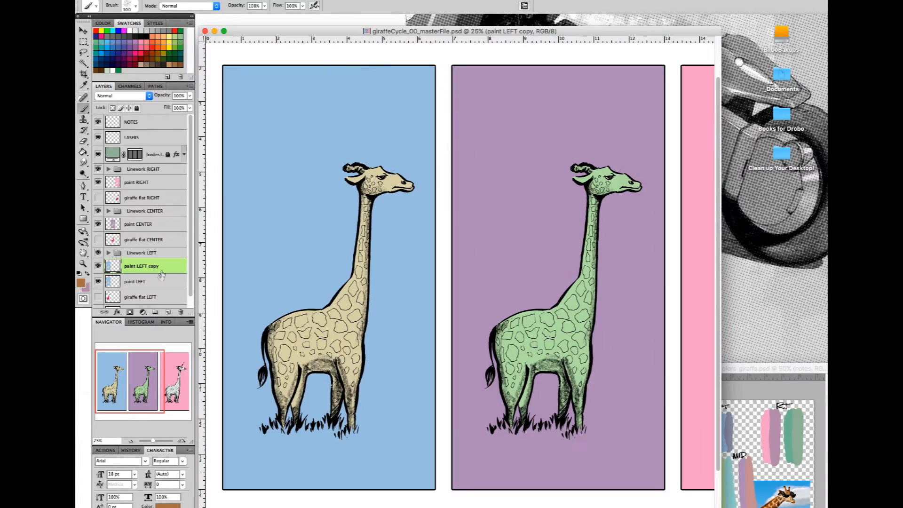
left_click(161, 297)
key("w")
left_click(346, 328)
key("b")
left_click(161, 266)
- Brush brown shading along the left giraffe's belly, neck edge, chest and legs on paint LEFT copy
key("super+plus")
key("super+plus")
left_click_drag(298, 387, 409, 405)
key("super+minus")
key("bracketright")
mouse_move(414, 188)
left_mouse_down()
mouse_move(410, 367)
mouse_move(392, 482)
left_mouse_up()
left_click_drag(371, 442, 319, 471)
left_click_drag(283, 357, 301, 485)
- Soften the brown shading on the left giraffe's ear, face and neck with a 49% opacity brush and a sampled tone
key("bracketleft")
key("bracketleft")
key("super+equal")
key("4")
key("9")
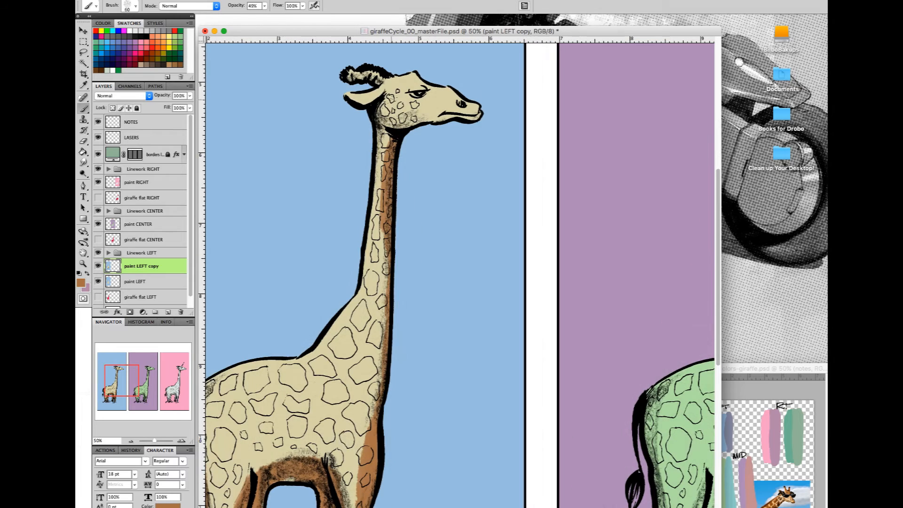
mouse_move(348, 99)
left_mouse_down()
mouse_move(381, 97)
mouse_move(382, 83)
left_mouse_up()
key("bracketright")
key("bracketright")
left_click_drag(384, 238, 384, 329)
left_click(377, 221, "alt")
left_click_drag(382, 146, 381, 235)
mouse_move(461, 314)
left_mouse_down()
mouse_move(470, 264)
mouse_move(482, 319)
left_mouse_up()
- Try painting the left giraffe's neck spots directly on paint LEFT copy with the LEFT brown swatch at 100% opacity
left_click_drag(772, 368, 800, 366)
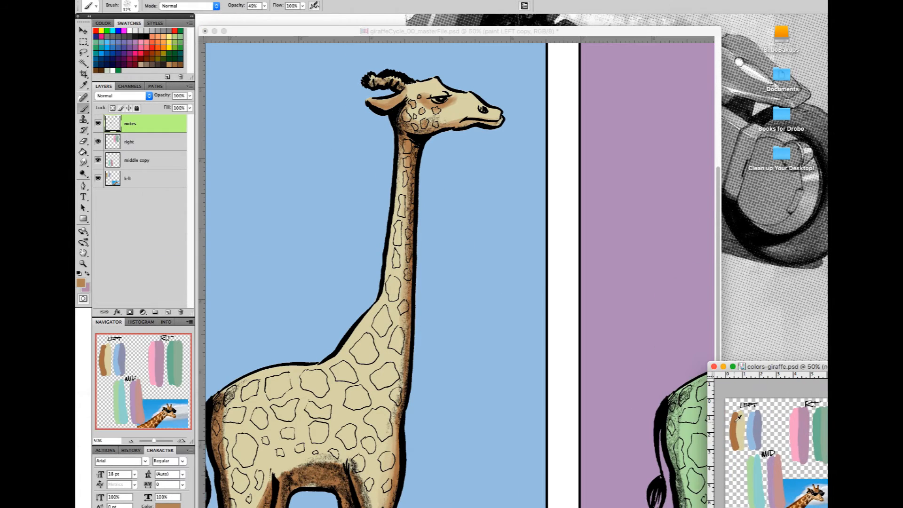
left_click(734, 430, "alt")
left_click_drag(611, 31, 611, 28)
key("bracketleft")
key("bracketleft")
key("bracketleft")
key("bracketleft")
key("bracketleft")
key("bracketleft")
key("bracketleft")
key("bracketleft")
key("bracketleft")
left_click_drag(406, 157, 407, 162)
left_click(264, 6)
left_click_drag(266, 18, 293, 18)
left_click_drag(403, 194, 401, 212)
left_click_drag(405, 170, 405, 181)
mouse_move(398, 218)
left_mouse_down()
mouse_move(396, 241)
mouse_move(407, 232)
mouse_move(397, 264)
left_mouse_up()
left_click_drag(407, 245, 393, 296)
- Paint over the brown neck spots with the sampled cream body colour using a larger brush
left_click(395, 189, "alt")
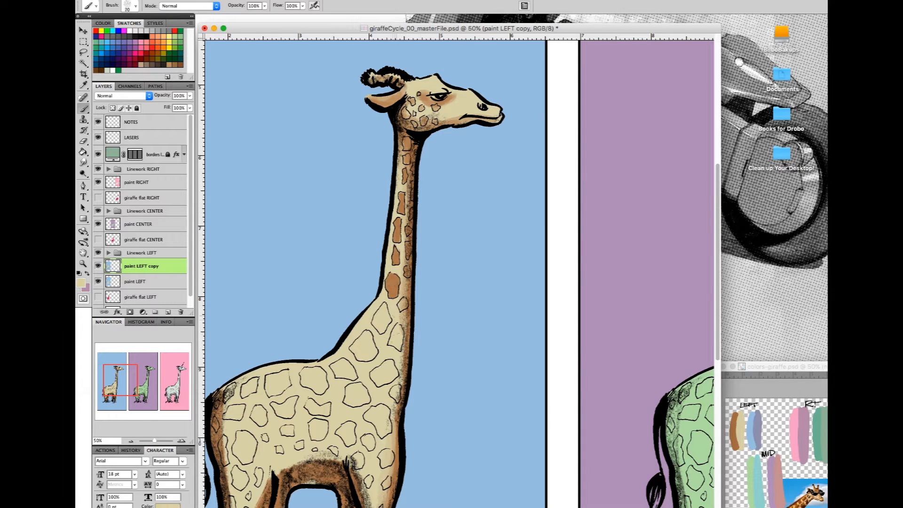
key("bracketright")
key("bracketright")
key("bracketright")
key("bracketright")
key("bracketright")
left_click_drag(406, 152, 397, 241)
left_click_drag(396, 254, 392, 297)
- Add a layer named "spots LEFT" and paint the left giraffe's neck spots on it with the LEFT brown swatch
key("super+shift+n")
type("spots LEFT")
key("Return")
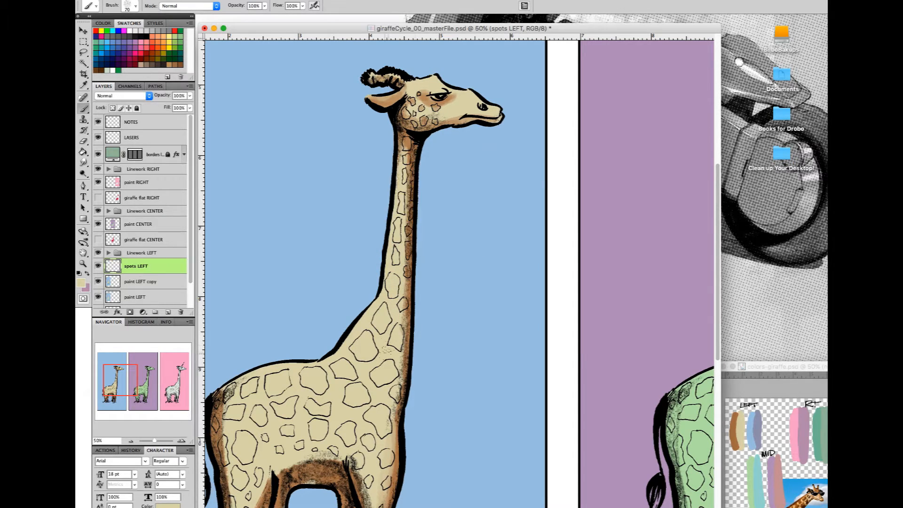
left_click(740, 440, "alt")
key("bracketleft")
key("bracketleft")
left_click_drag(405, 154, 397, 241)
left_click_drag(396, 248, 394, 295)
left_click_drag(407, 266, 402, 309)
left_click_drag(398, 326, 395, 347)
- Fill the left giraffe's shoulder and chest spots with the same brown on spots LEFT
left_click_drag(384, 306, 379, 331)
mouse_move(365, 332)
left_mouse_down()
mouse_move(355, 349)
mouse_move(374, 357)
left_mouse_up()
mouse_move(386, 362)
left_mouse_down()
mouse_move(379, 382)
mouse_move(394, 400)
left_mouse_up()
left_click_drag(414, 445, 439, 351)
left_click_drag(396, 316, 412, 371)
key("bracketleft")
left_click_drag(414, 383, 393, 391)
mouse_move(385, 359)
left_mouse_down()
mouse_move(383, 371)
mouse_move(396, 353)
mouse_move(376, 347)
left_mouse_up()
mouse_move(386, 290)
left_mouse_down()
mouse_move(376, 300)
mouse_move(385, 305)
left_mouse_up()
- Fill the spots on the left giraffe's back, flank and hindquarters with brown, using a smaller brush for the tiny ones
left_click_drag(357, 268, 376, 282)
mouse_move(329, 275)
left_mouse_down()
mouse_move(343, 289)
mouse_move(350, 341)
left_mouse_up()
left_click_drag(336, 350, 363, 359)
mouse_move(292, 278)
left_mouse_down()
mouse_move(309, 284)
mouse_move(260, 299)
left_mouse_up()
left_click_drag(249, 310, 290, 328)
mouse_move(297, 305)
left_mouse_down()
mouse_move(343, 322)
mouse_move(312, 333)
mouse_move(327, 354)
left_mouse_up()
key("bracketleft")
key("bracketleft")
left_click_drag(286, 339, 292, 346)
left_click_drag(303, 350, 309, 355)
mouse_move(264, 336)
left_mouse_down()
mouse_move(280, 362)
mouse_move(249, 357)
mouse_move(284, 390)
mouse_move(271, 419)
left_mouse_up()
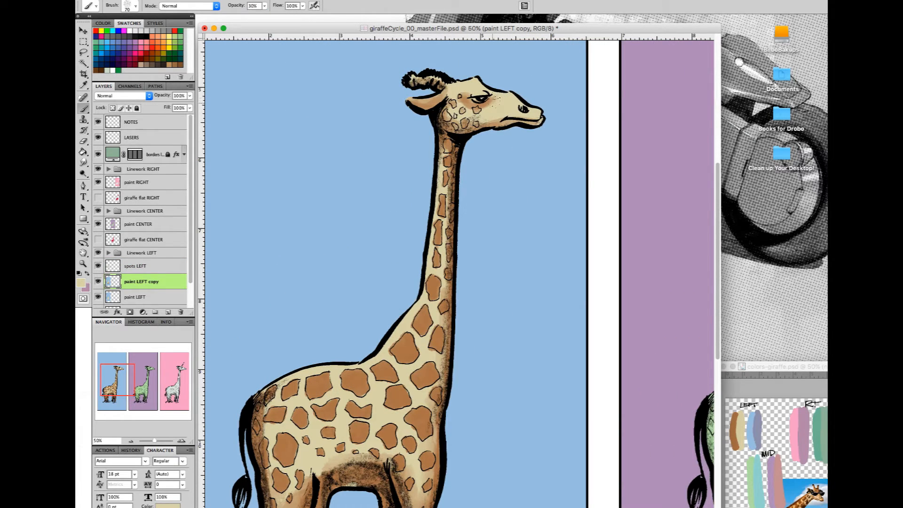
- Deepen the shading on the left giraffe's far hind leg with dark brown at 80% opacity on paint LEFT copy
key("bracketleft")
key("bracketleft")
key("bracketleft")
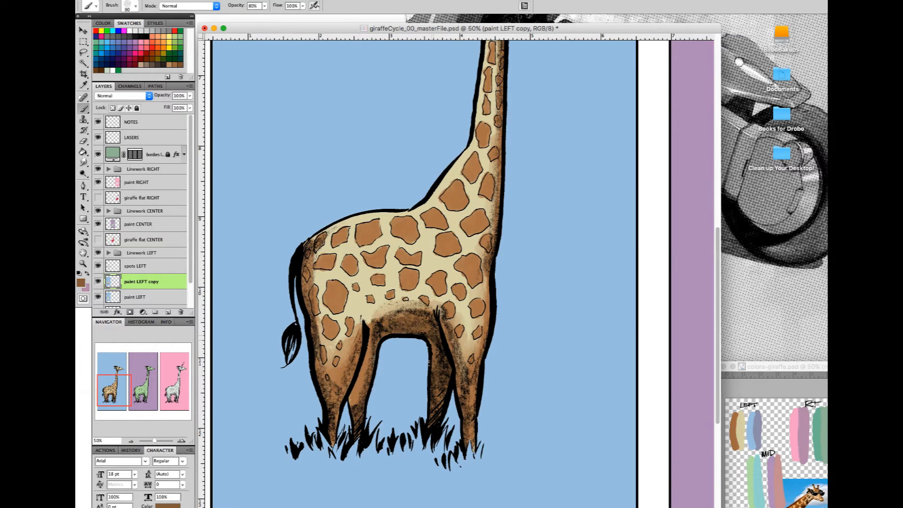
left_click_drag(369, 348, 356, 414)
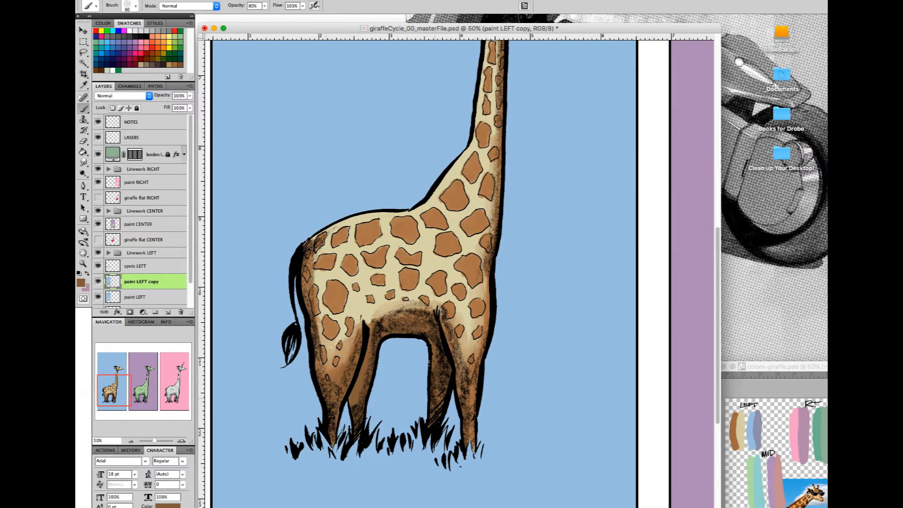
- Blend the shading on the left giraffe's upper legs with sampled body tones at 34% opacity
left_click(359, 310, "alt")
left_click(131, 450)
left_click(141, 491)
left_click(264, 6)
left_click_drag(248, 18, 245, 17)
left_click_drag(342, 341, 335, 374)
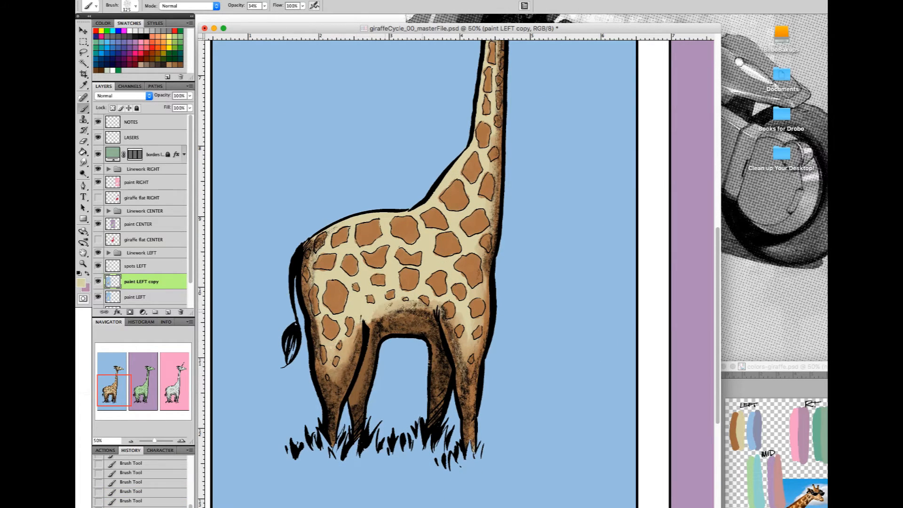
left_click(389, 306, "alt")
left_click_drag(465, 333, 475, 344)
- Paint the white of the left giraffe's eye with a small white brush
left_click_drag(586, 211, 575, 368)
key("super+plus")
key("super+plus")
left_click_drag(645, 106, 538, 433)
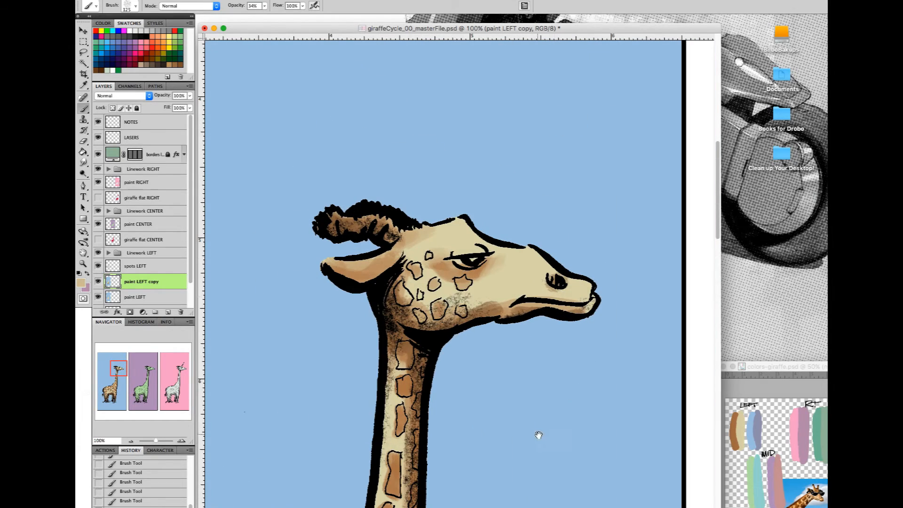
key("d")
key("x")
key("bracketleft")
key("bracketleft")
key("bracketleft")
key("bracketleft")
key("bracketleft")
key("bracketleft")
key("bracketleft")
left_click_drag(457, 261, 486, 260)
- Add soft white highlights to the left giraffe's forehead, muzzle and ear with the brush at 33% opacity
left_click(264, 6)
left_click_drag(268, 17, 240, 18)
mouse_move(406, 232)
left_mouse_down()
mouse_move(459, 223)
mouse_move(572, 282)
left_mouse_up()
left_click_drag(390, 254, 332, 265)
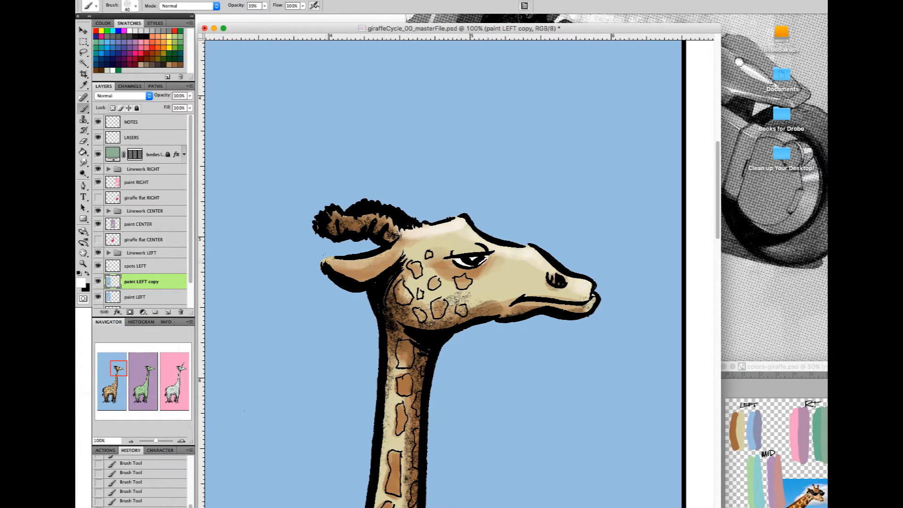
key("super+minus")
left_click_drag(515, 447, 554, 346)
left_click_drag(668, 305, 572, 390)
key("super+minus")
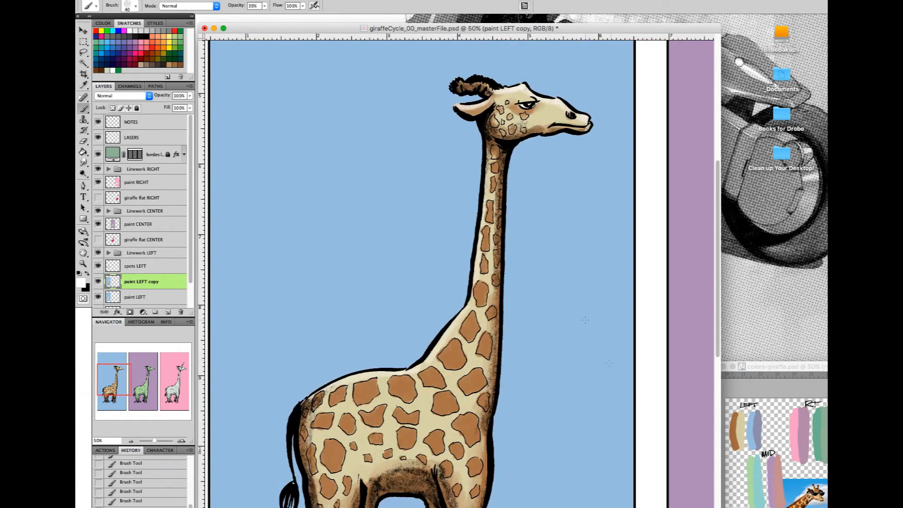
- Reduce the opacity of the spots LEFT layer and set the Line - spots layer in Linework LEFT to 49% opacity
left_click(135, 266)
left_click_drag(190, 95, 168, 109)
left_click(108, 253)
scroll(144, 251, "down", 2)
left_click(144, 250)
key("super+minus")
key("v")
left_click_drag(499, 357, 496, 303)
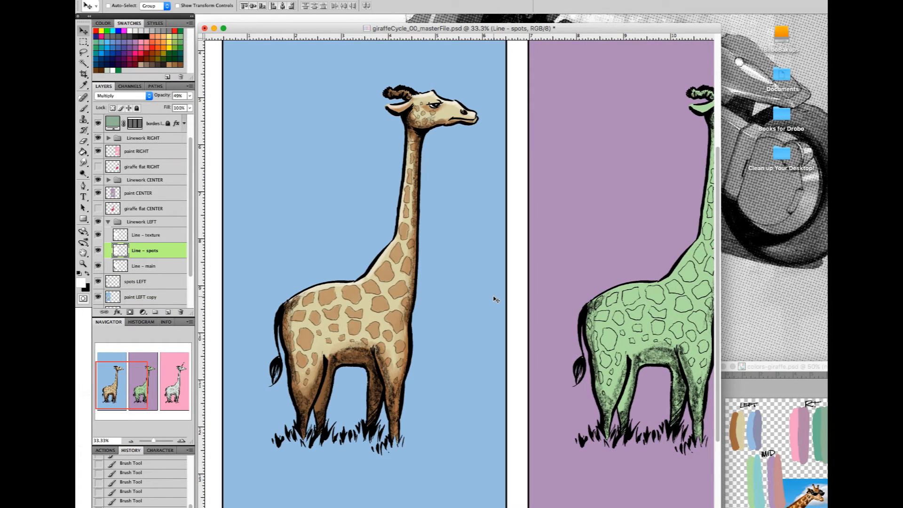
left_click(108, 222)
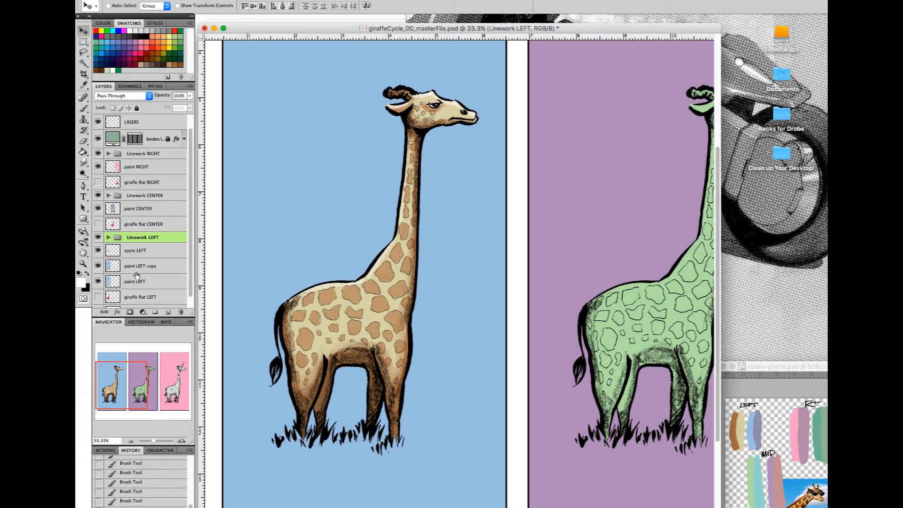
- Compare the left giraffe's Line - spots layer at 100% opacity and settle on 47%
scroll(136, 275, "up", 1)
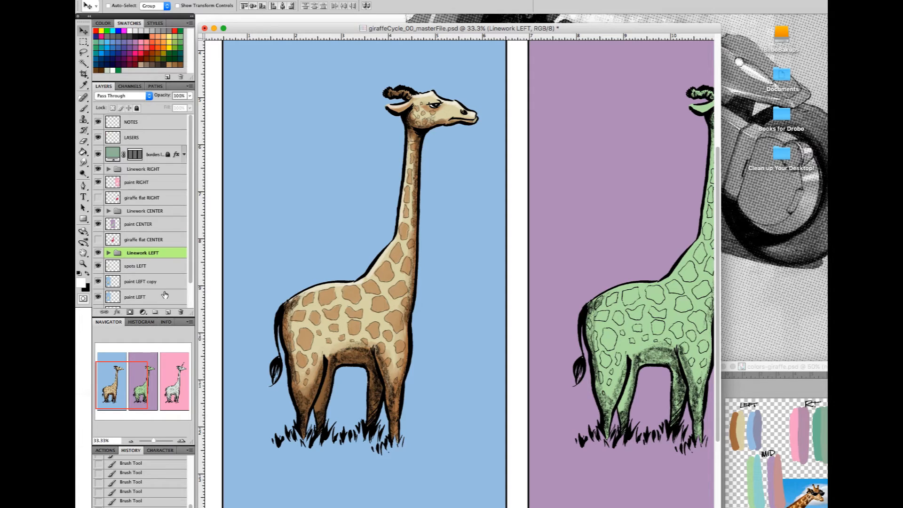
left_click(109, 253)
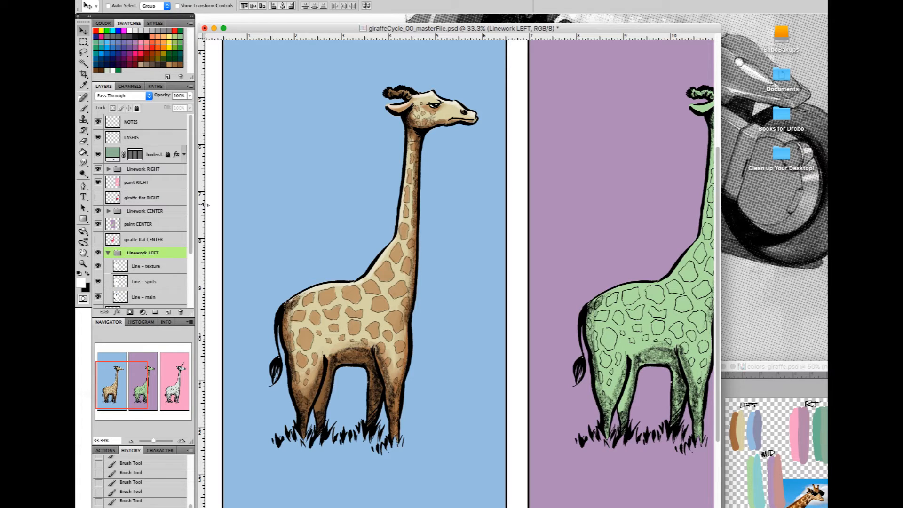
left_click(162, 285)
left_click(189, 97)
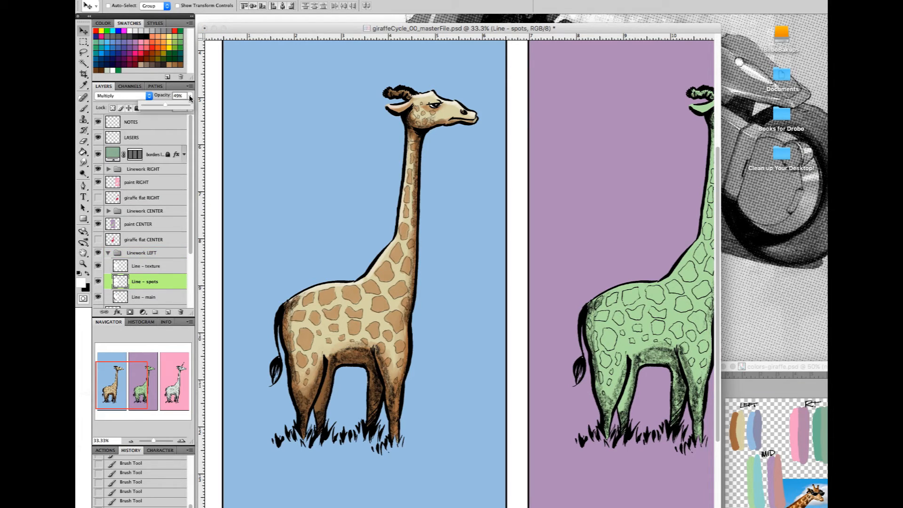
left_click_drag(165, 105, 197, 103)
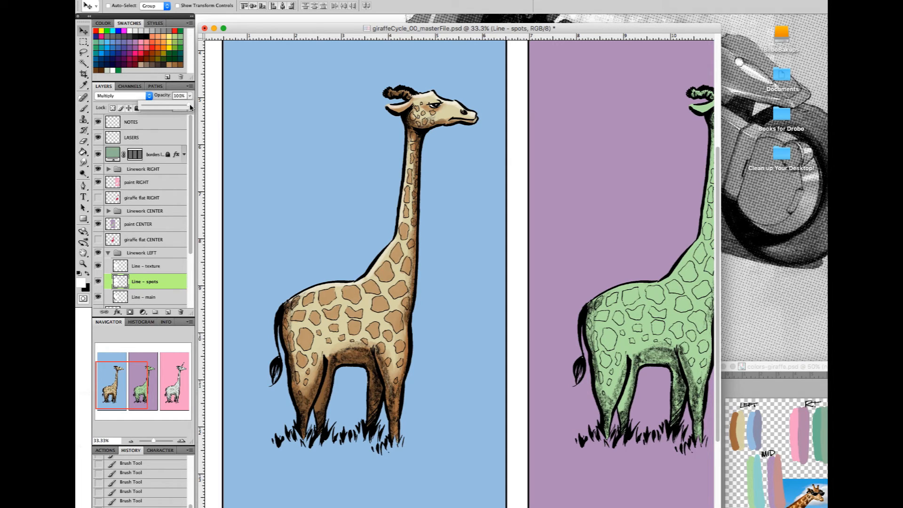
left_click_drag(190, 108, 164, 109)
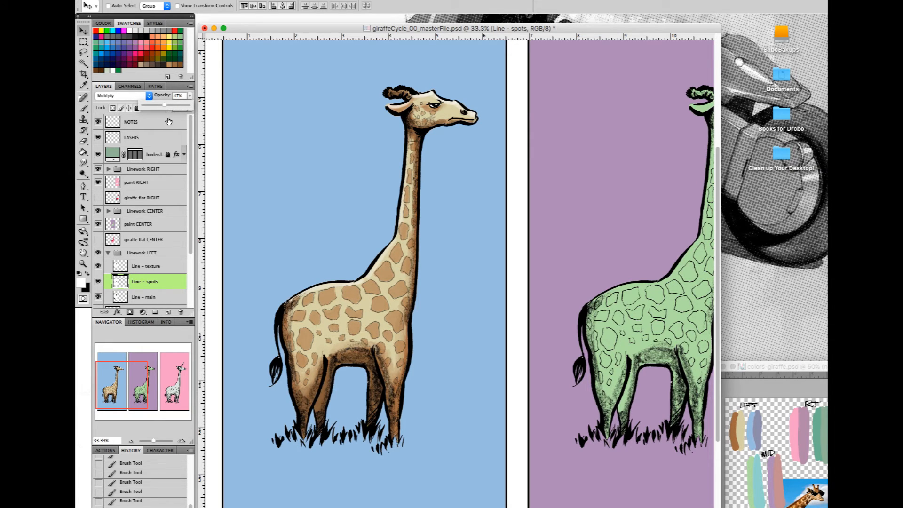
left_click(351, 430)
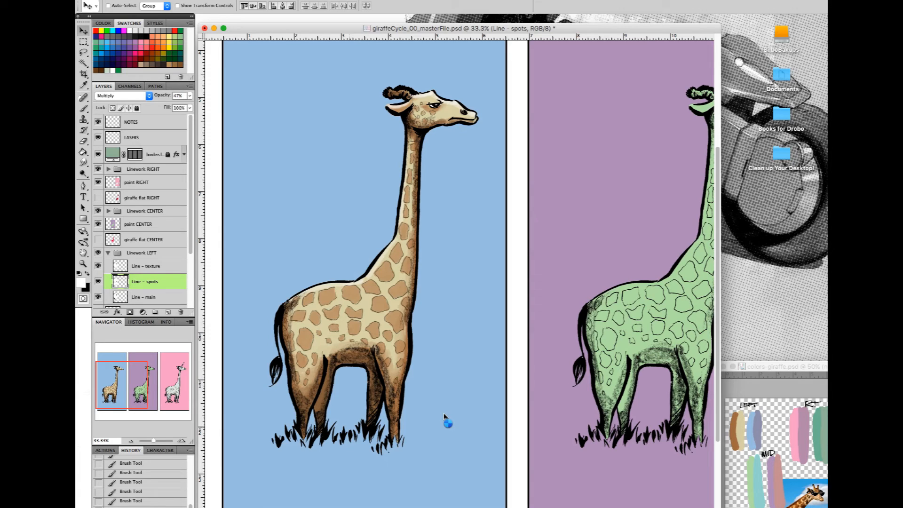
- Examine the whole illustration with all three giraffe panels in view
key("super+minus")
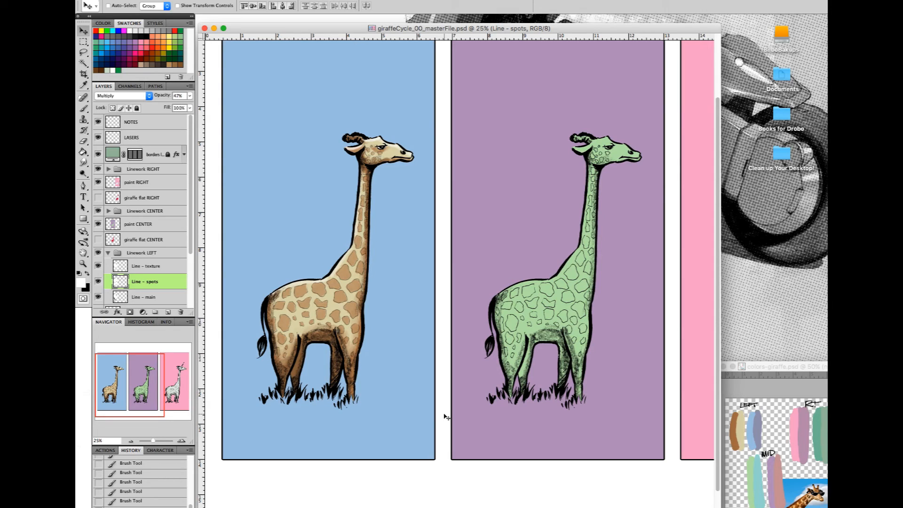
scroll(570, 409, "right", 5)
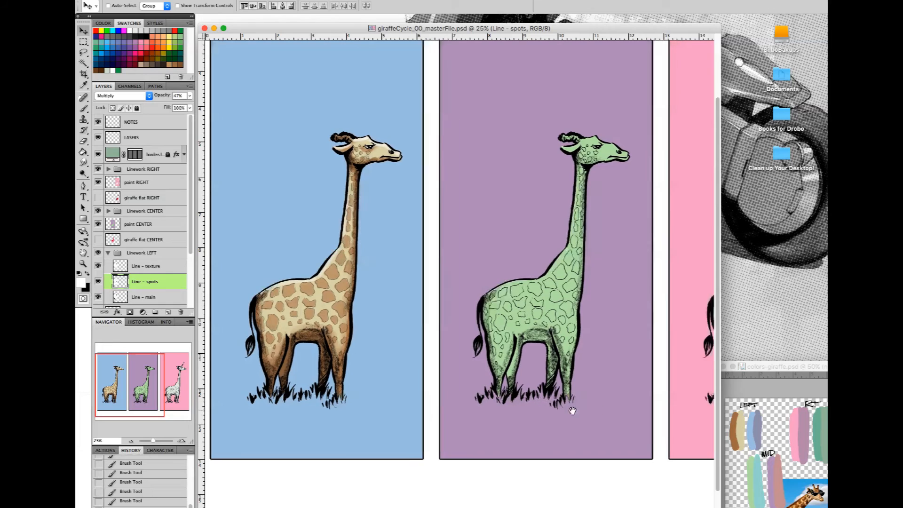
left_click_drag(488, 416, 583, 417)
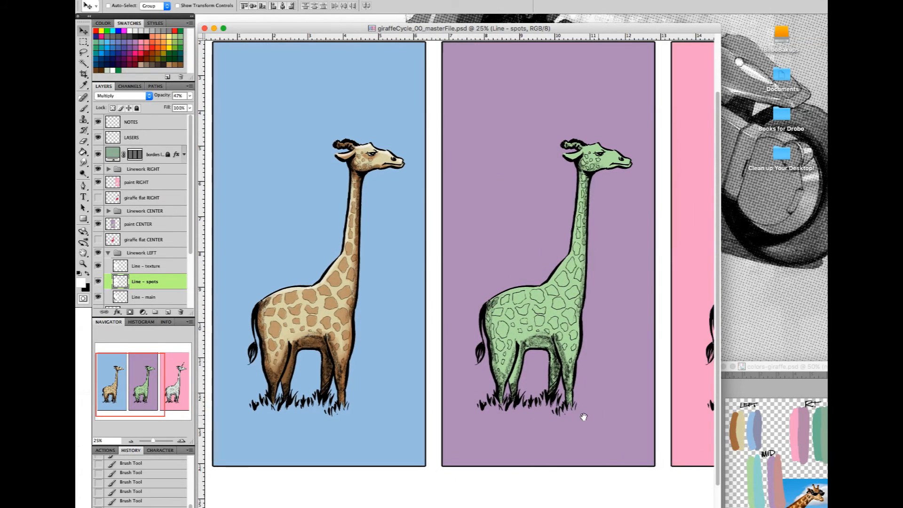
key("super+minus")
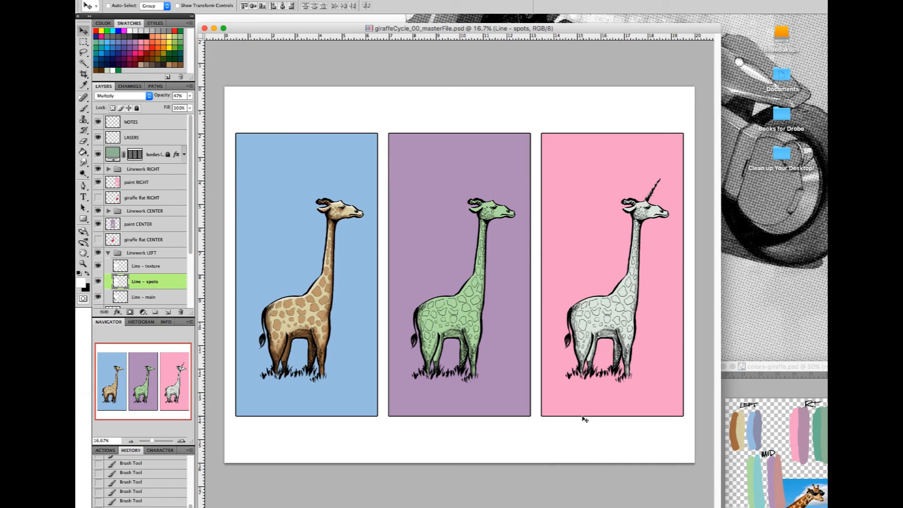